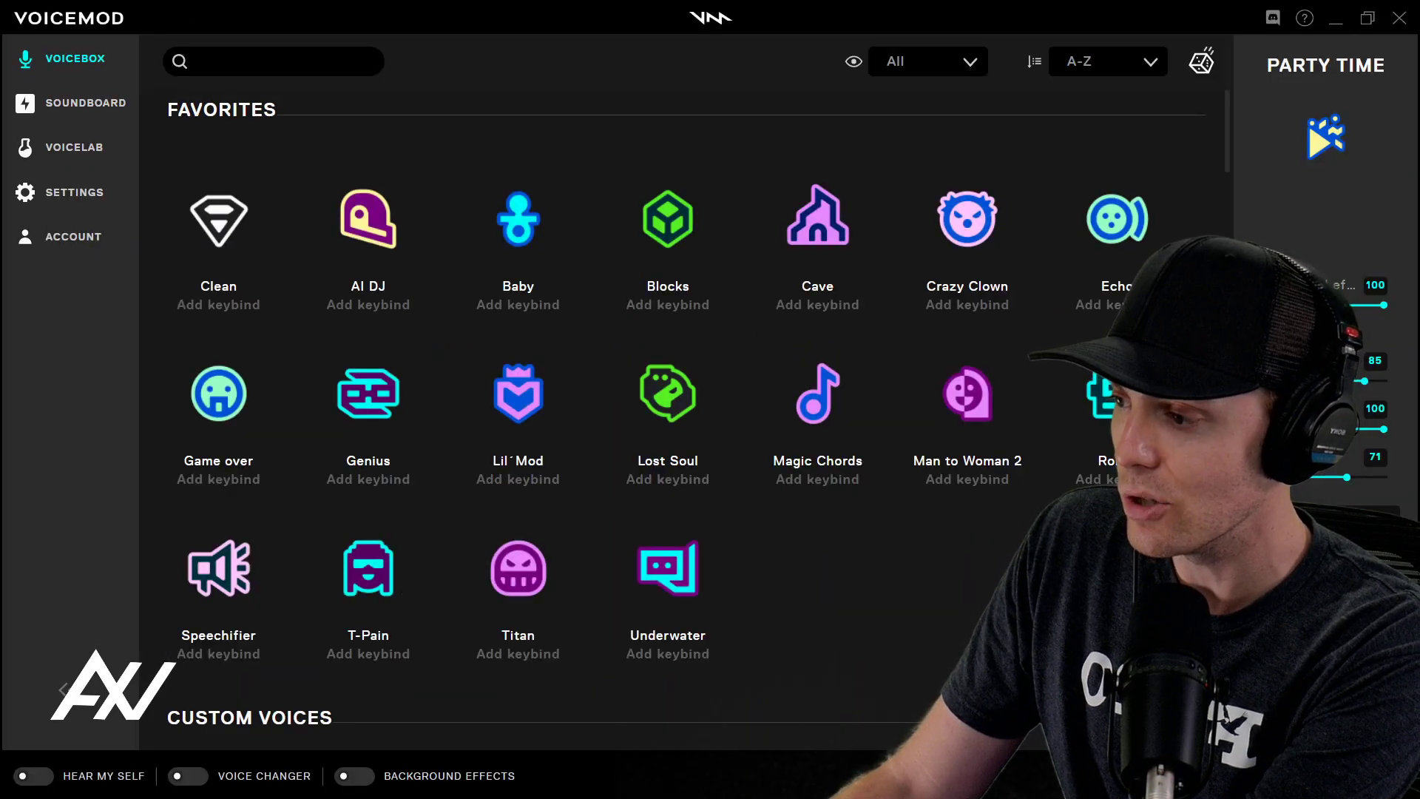
- Open the Soundboard and scroll through the soundboard profile list
left_click(110, 103)
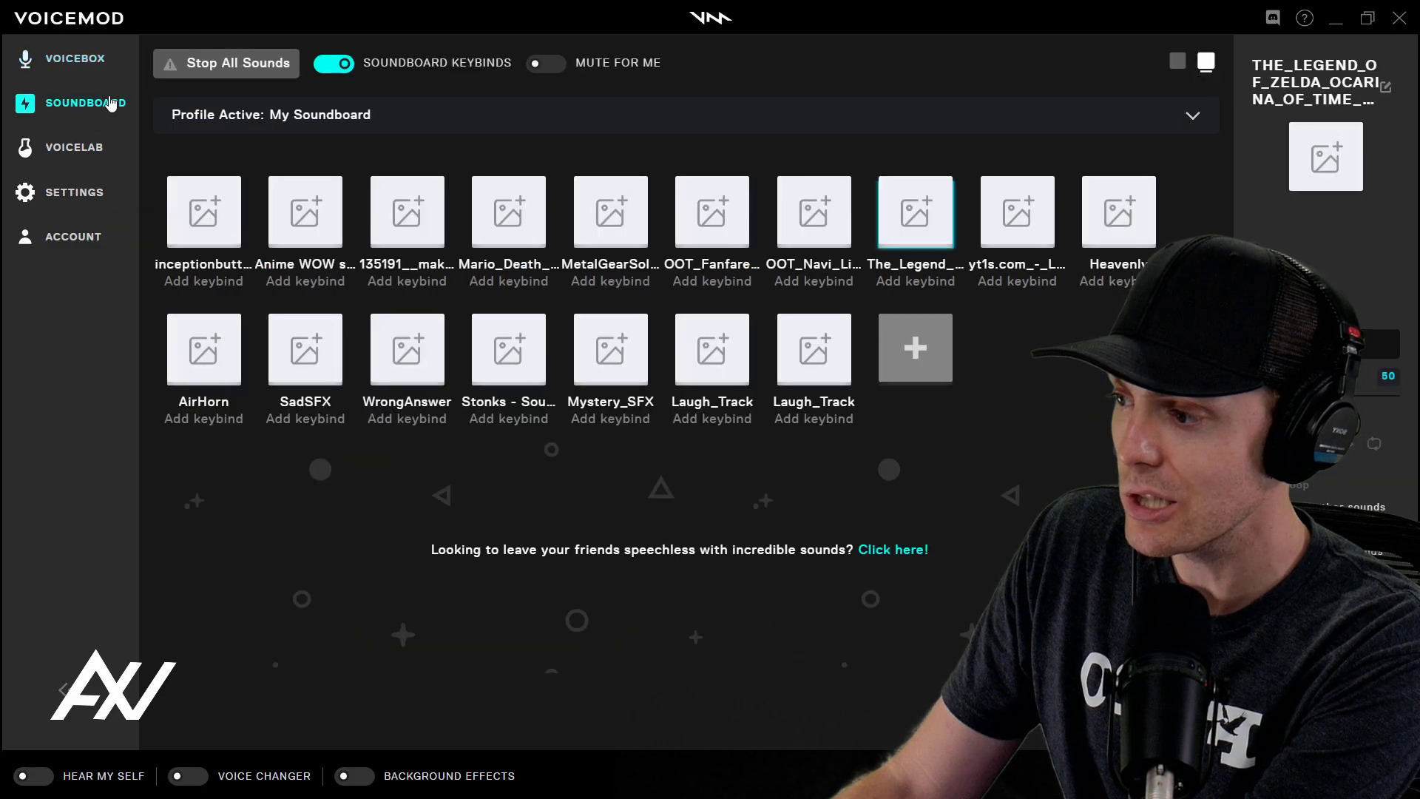
left_click(1194, 119)
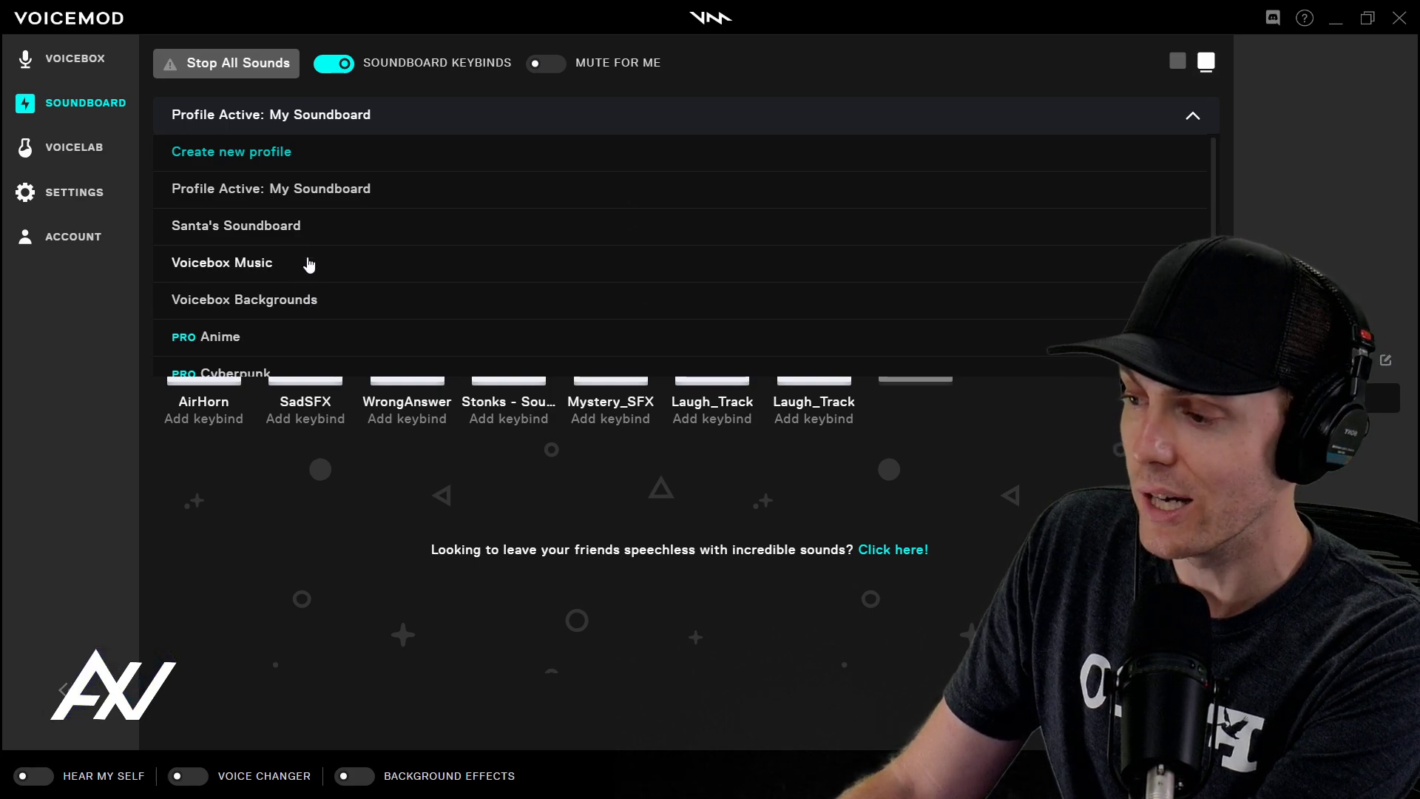
scroll(440, 271, "down", 3)
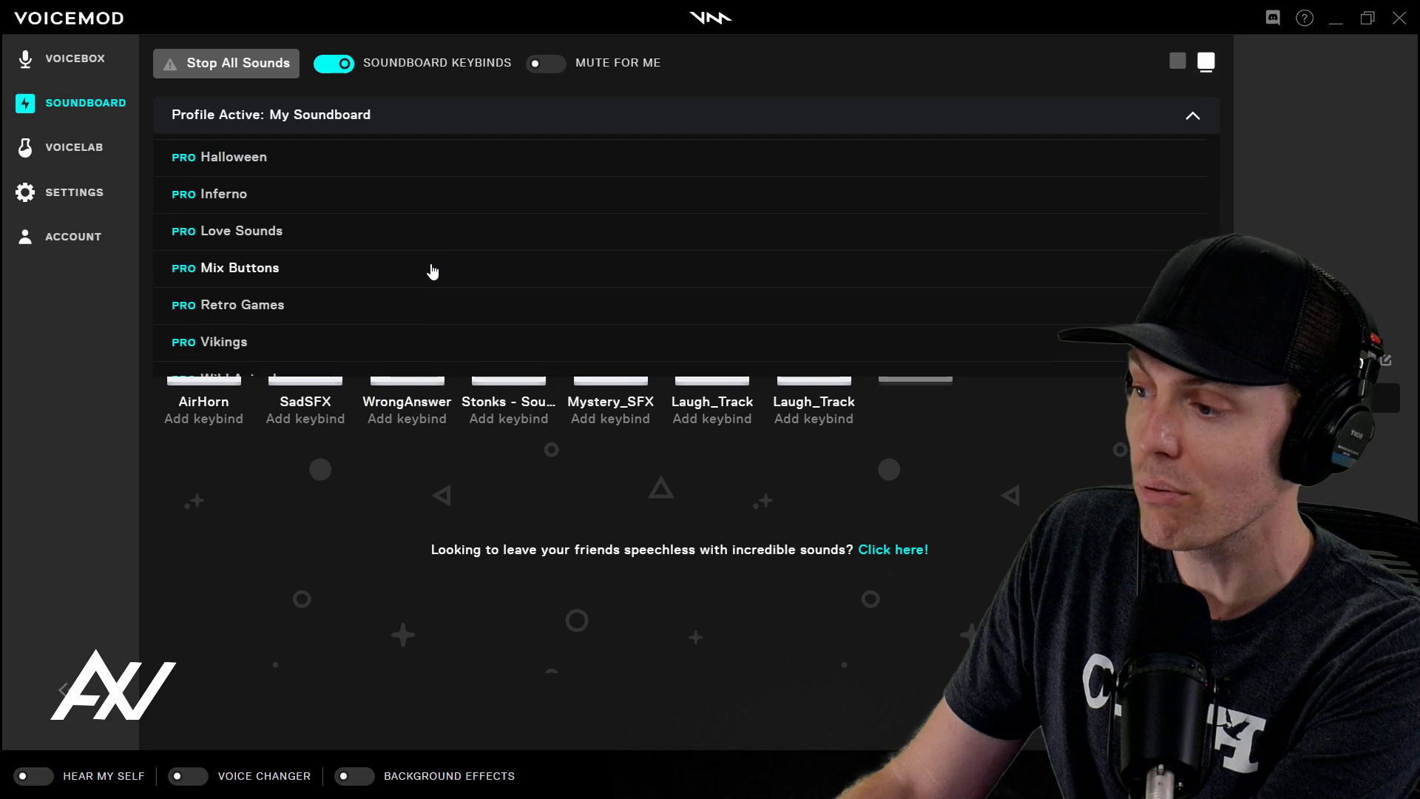
scroll(274, 161, "up", 1)
scroll(406, 264, "up", 3)
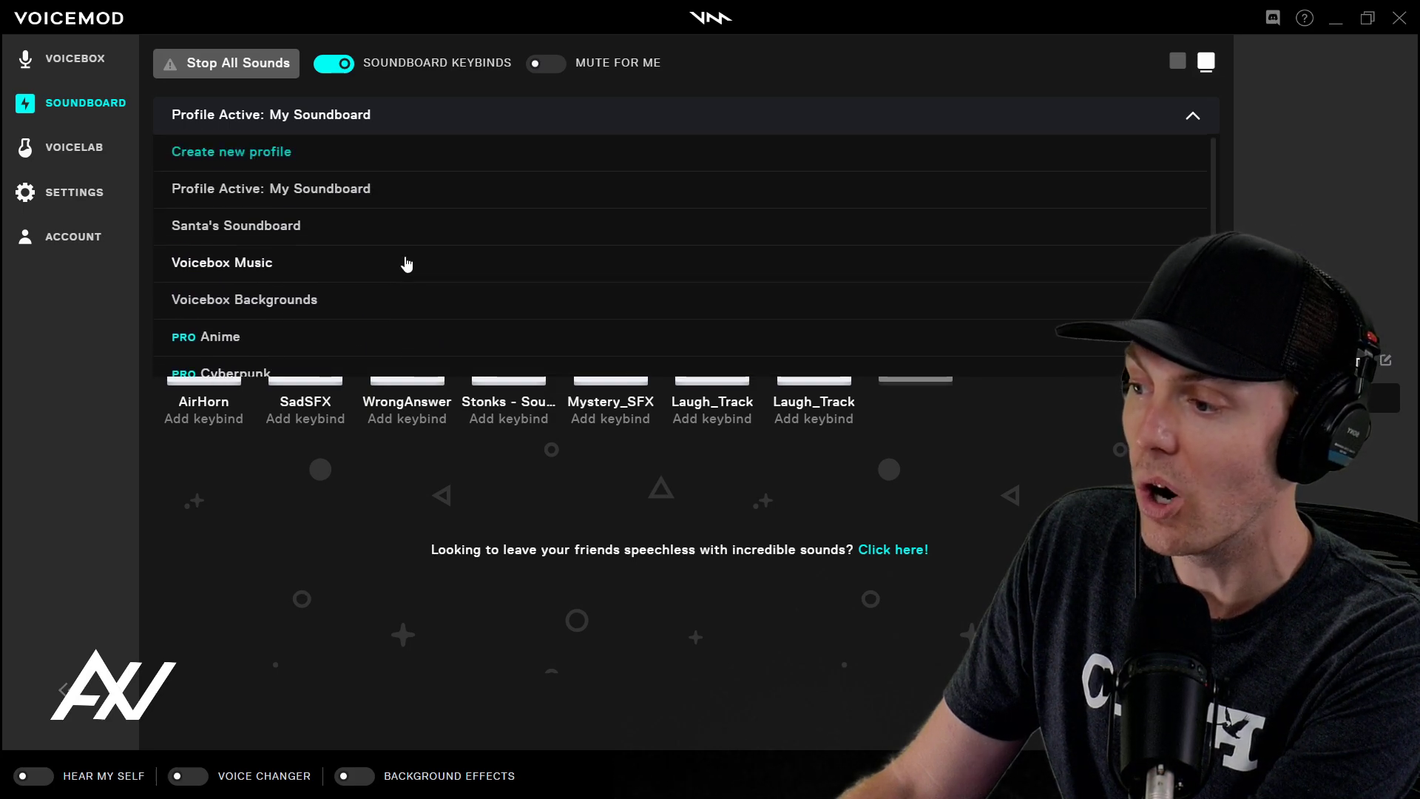
- Start a new soundboard profile, then cancel the naming dialog without entering a name
left_click(290, 160)
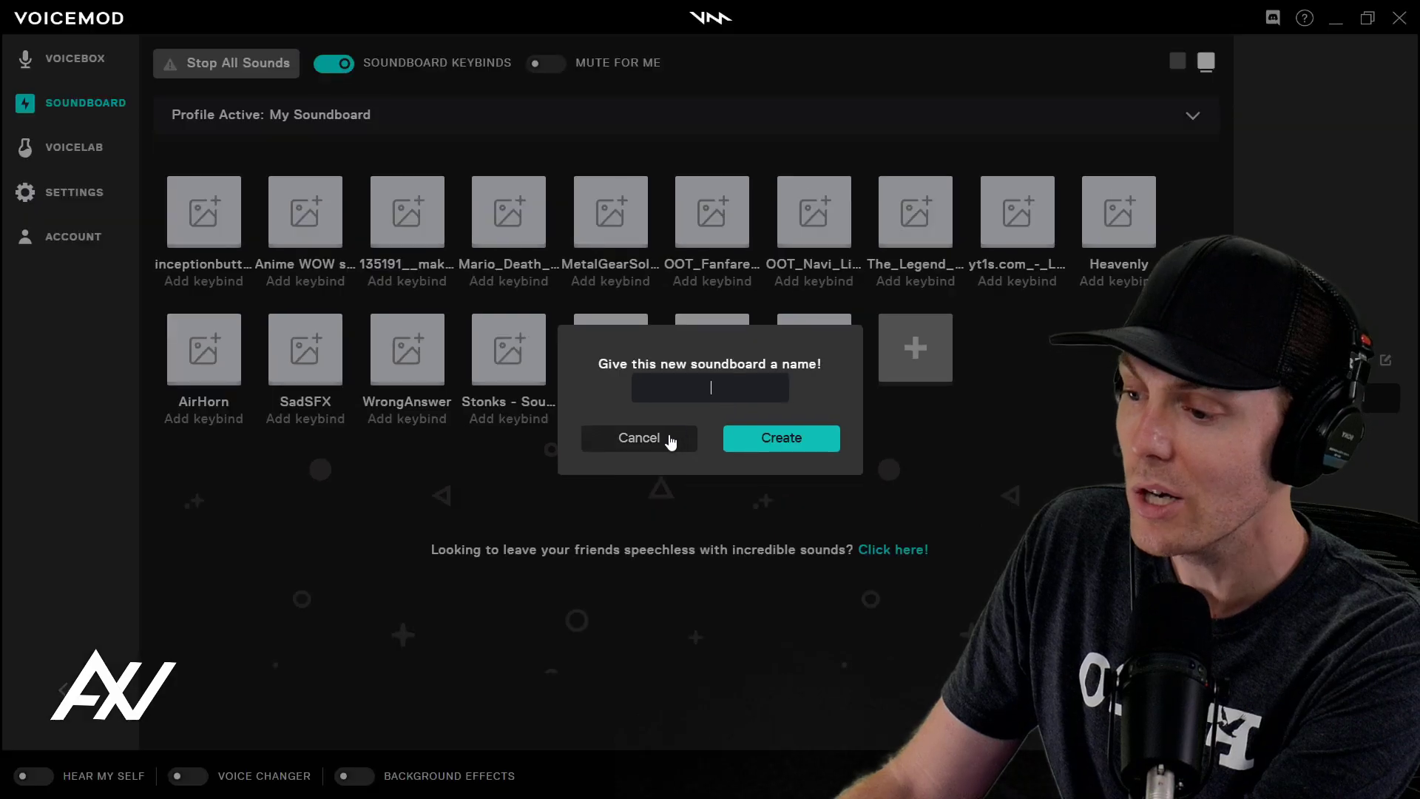
left_click(543, 521)
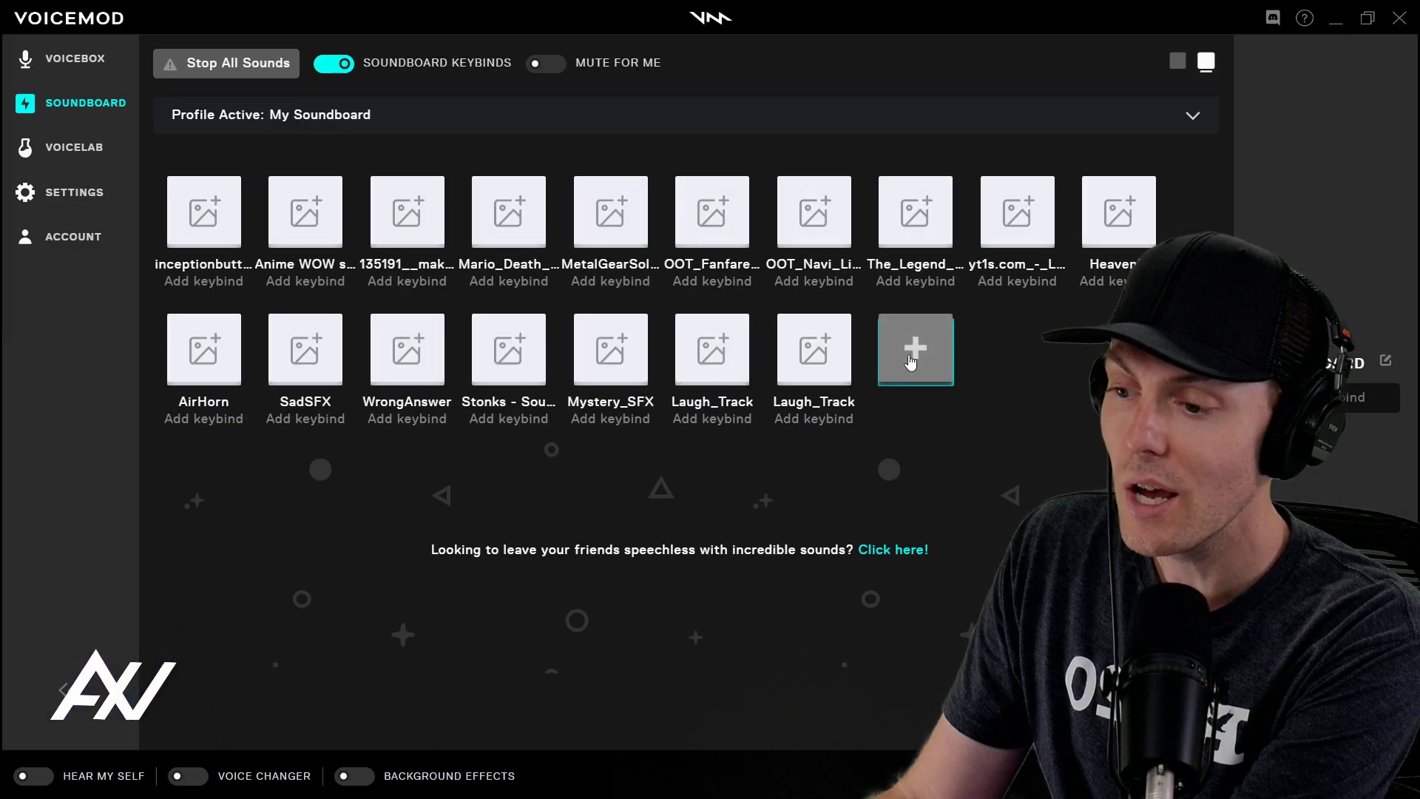
- Add the Laugh_Track file through the + tile, bringing My Soundboard to 18 sounds
left_click(913, 354)
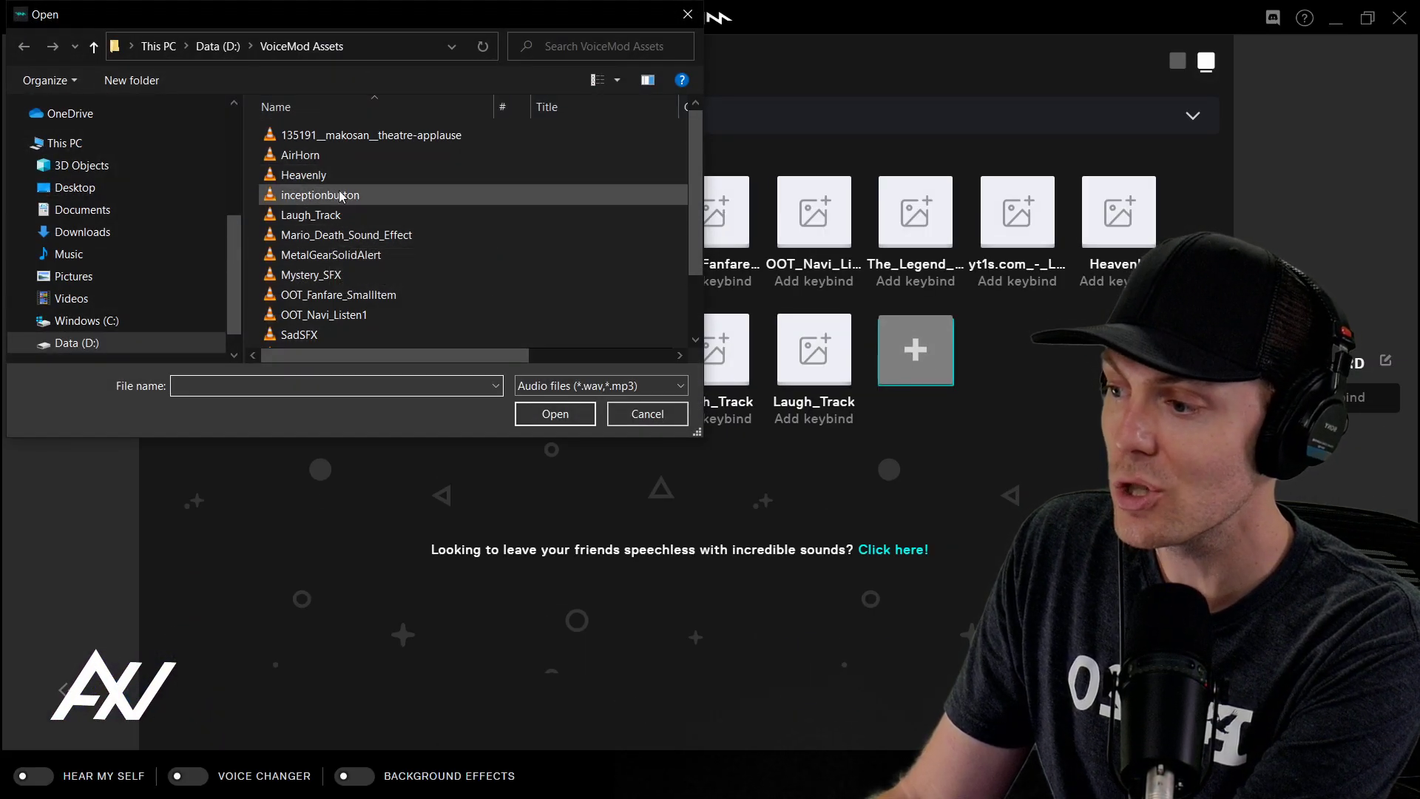
left_click(340, 216)
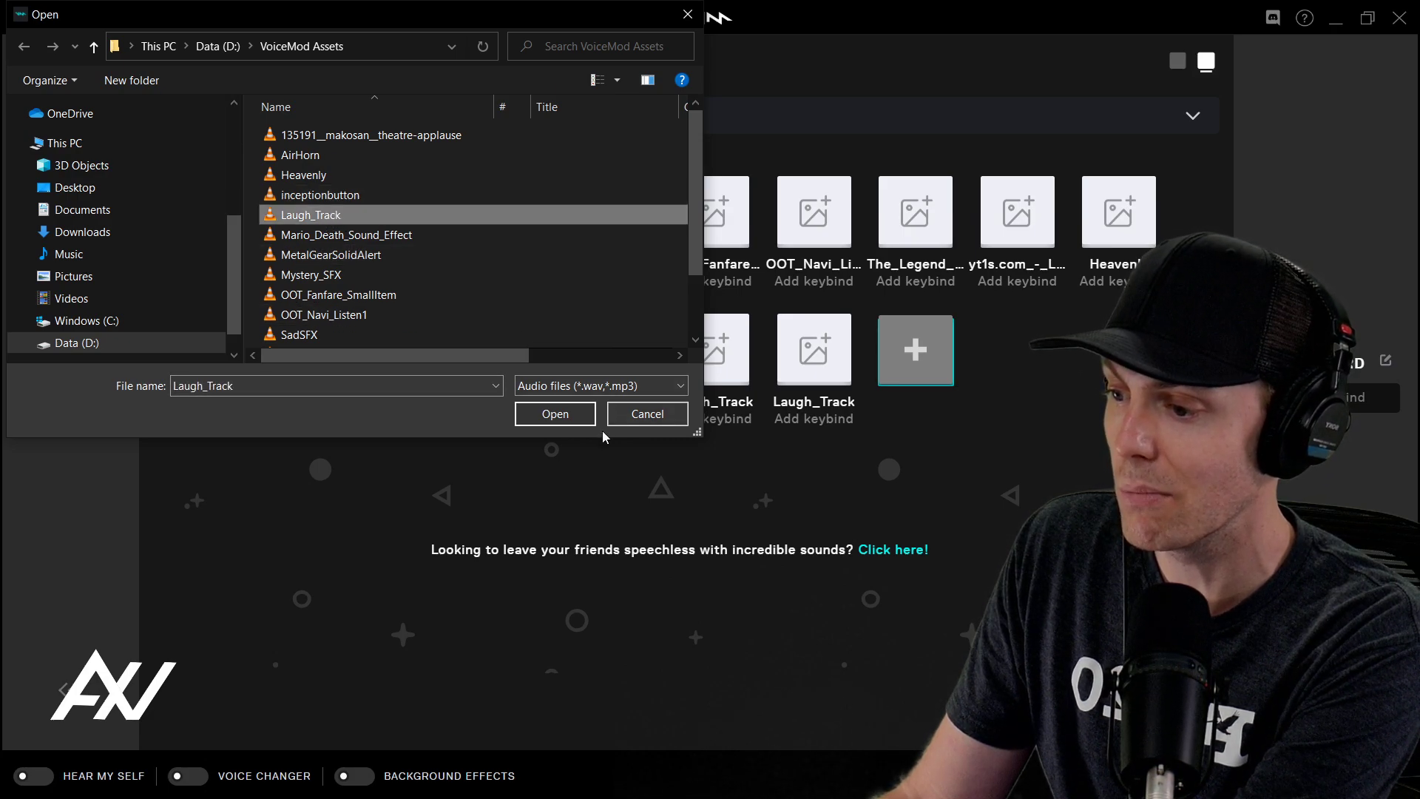
left_click(552, 414)
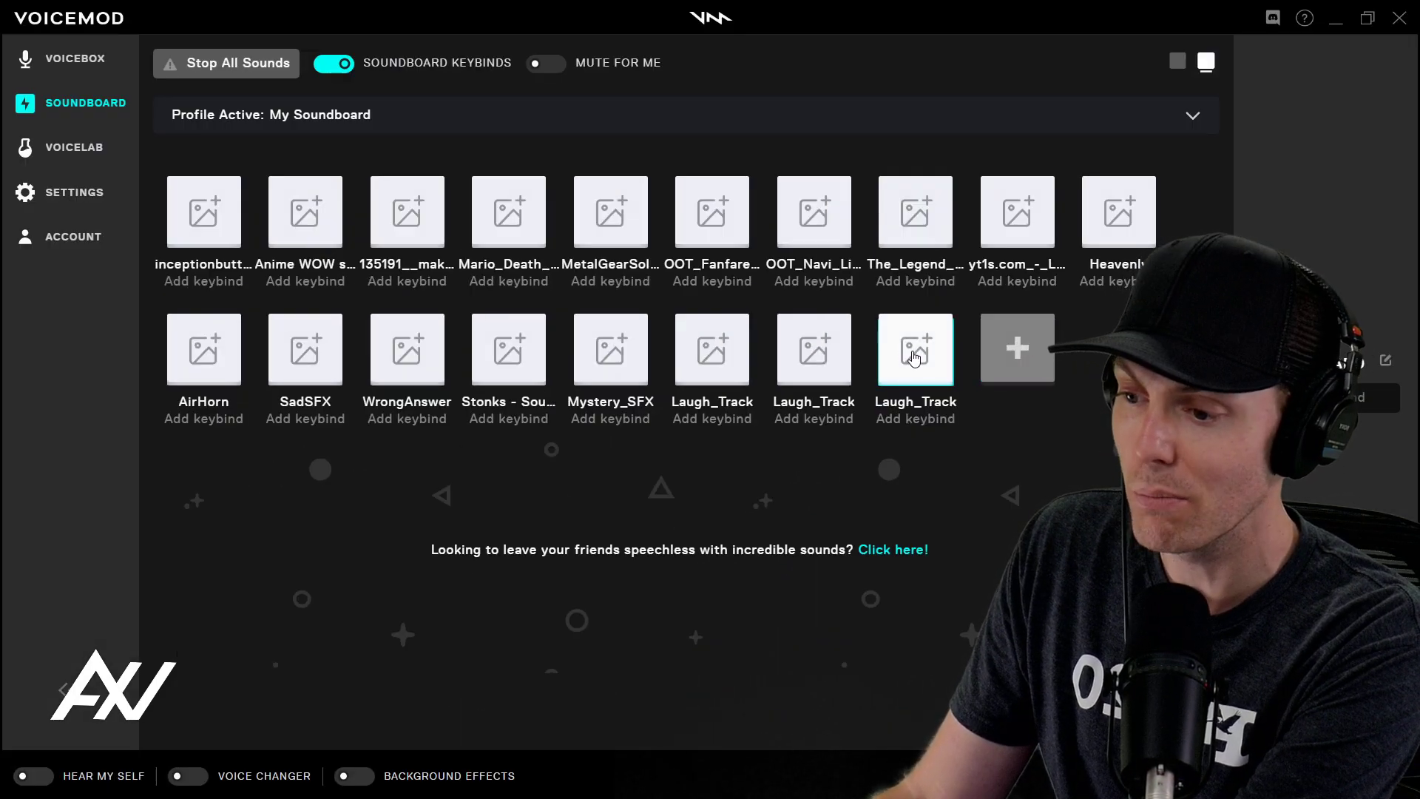
- Play the new Laugh_Track clip and show its settings (volume 50, Stop other sounds on)
left_click(916, 358)
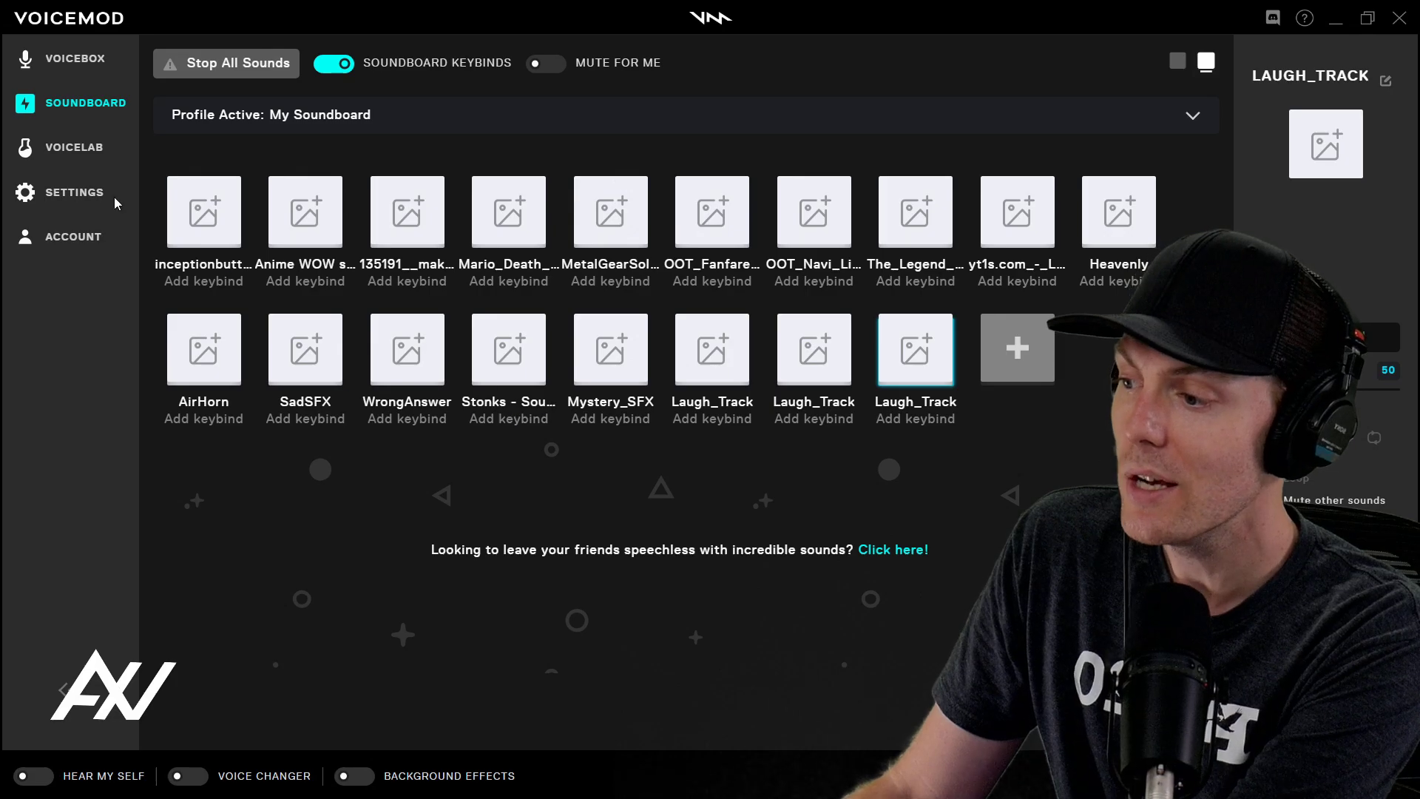
- Preview the inceptionbutton, Anime WOW and theatre applause sounds
left_click(200, 227)
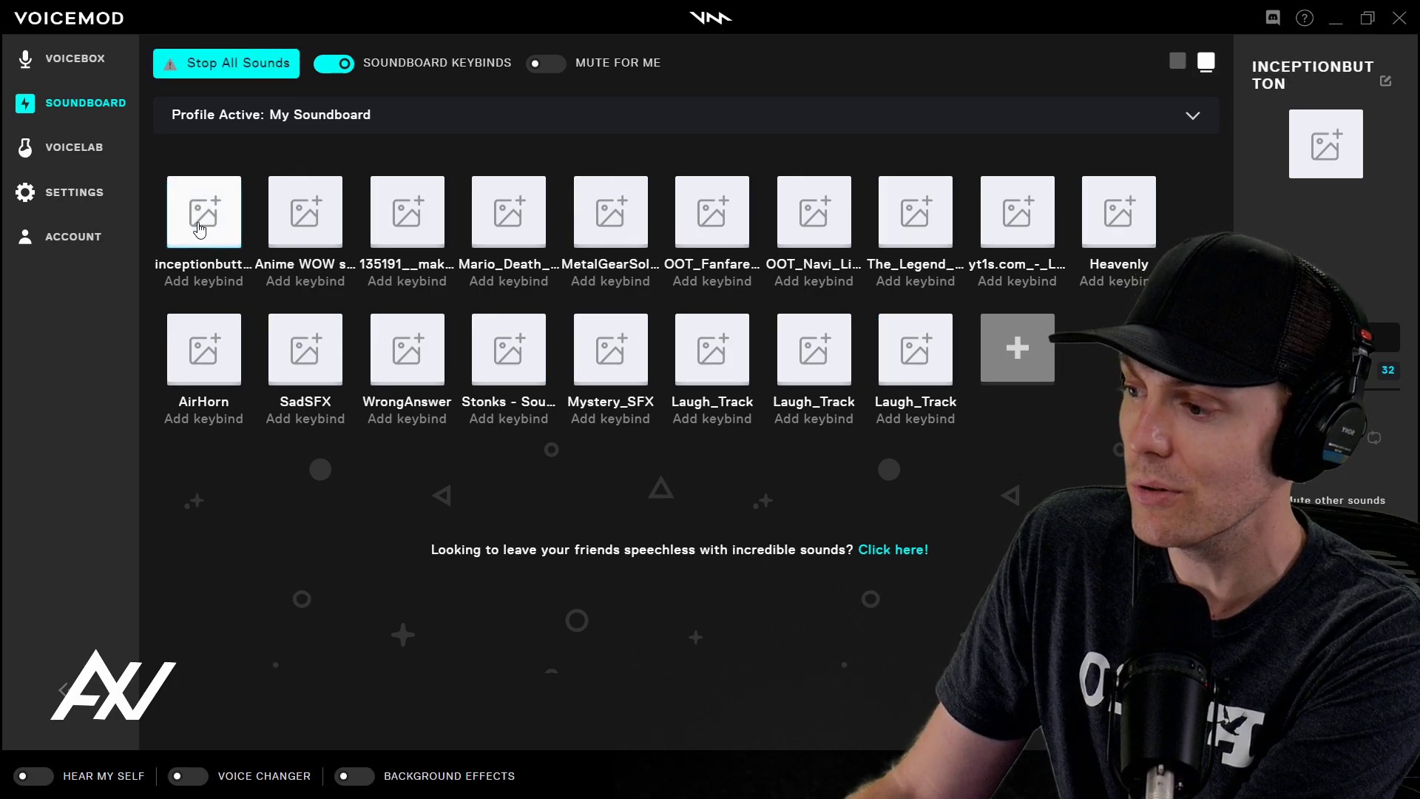
left_click(314, 222)
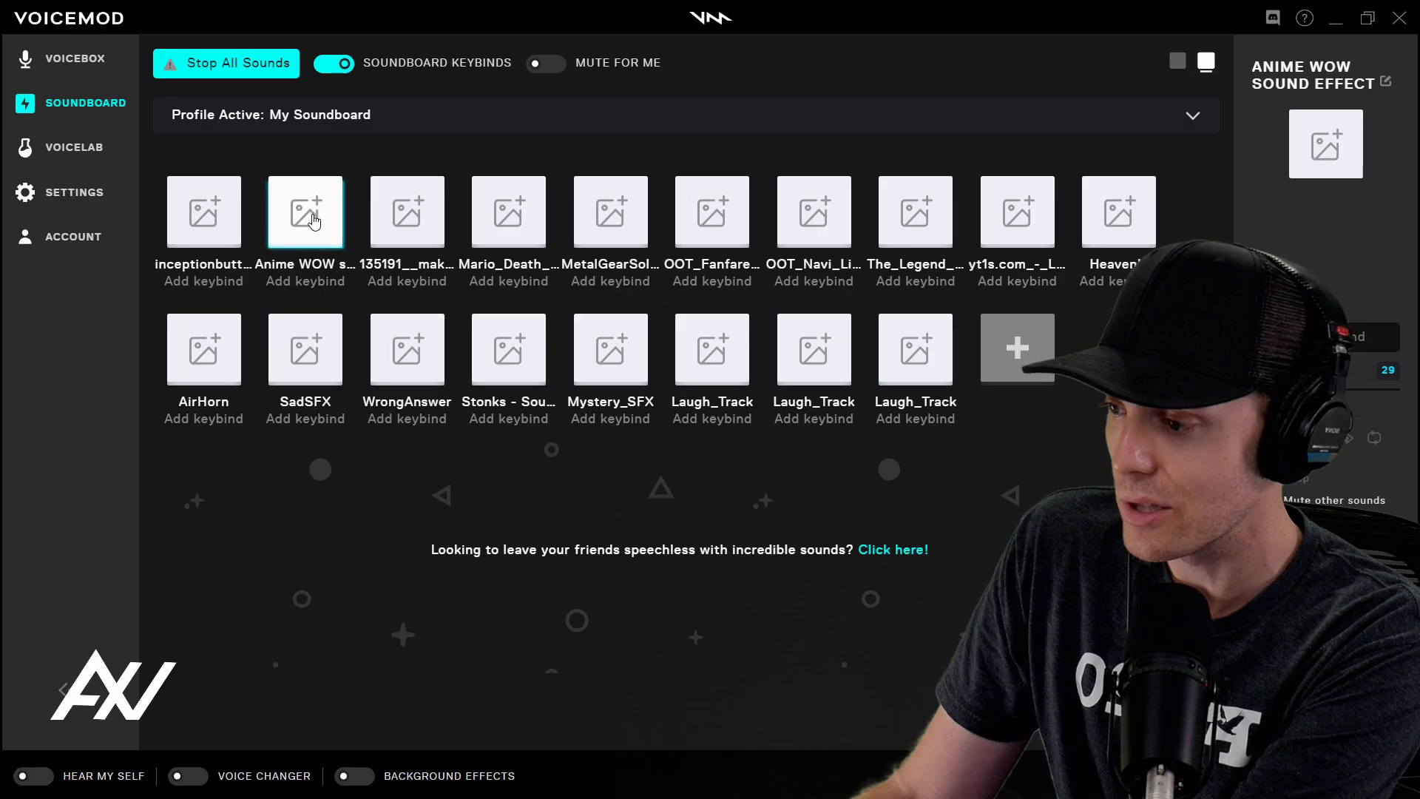
left_click(421, 235)
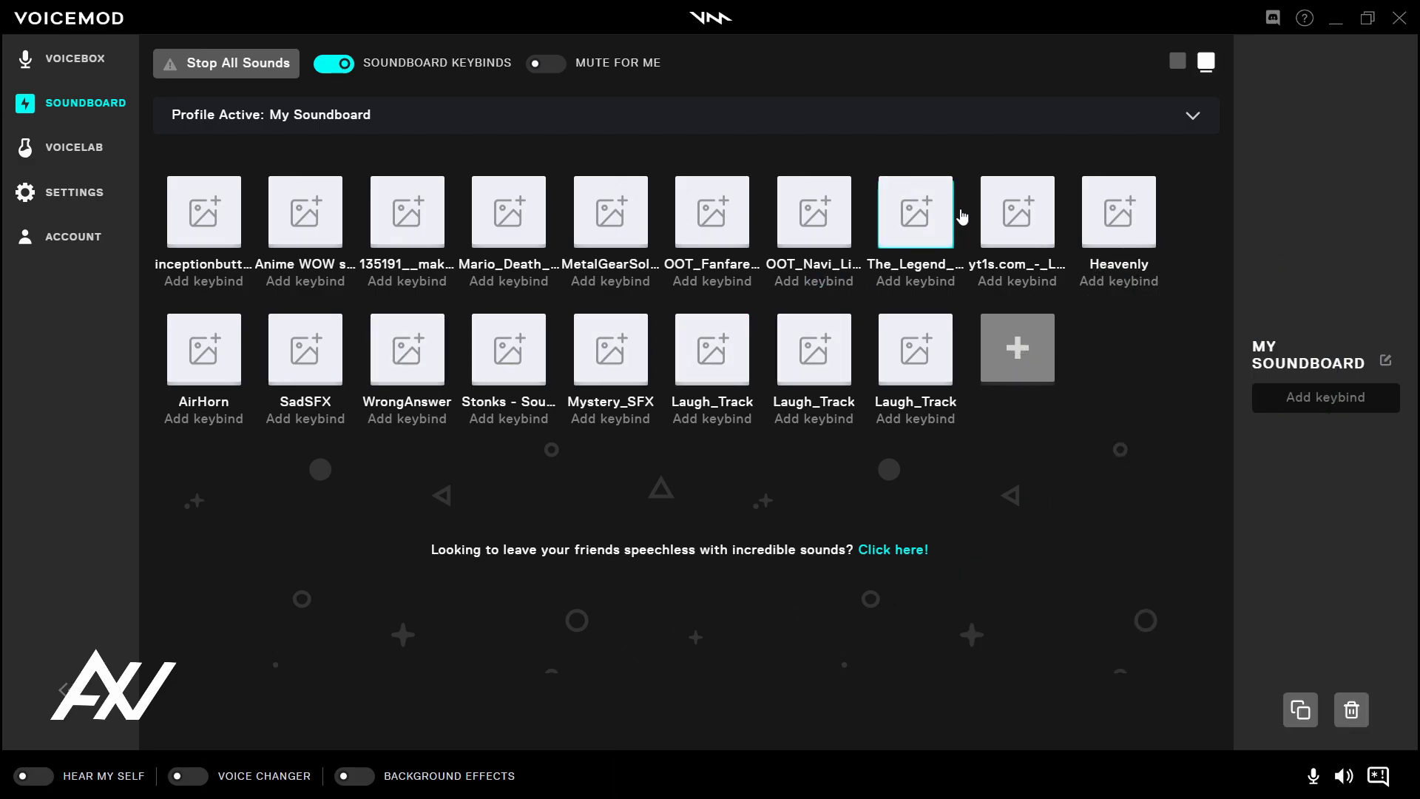
- Play the Zelda sound, bind it to LCtrl+H, and test the shortcut
left_click(916, 220)
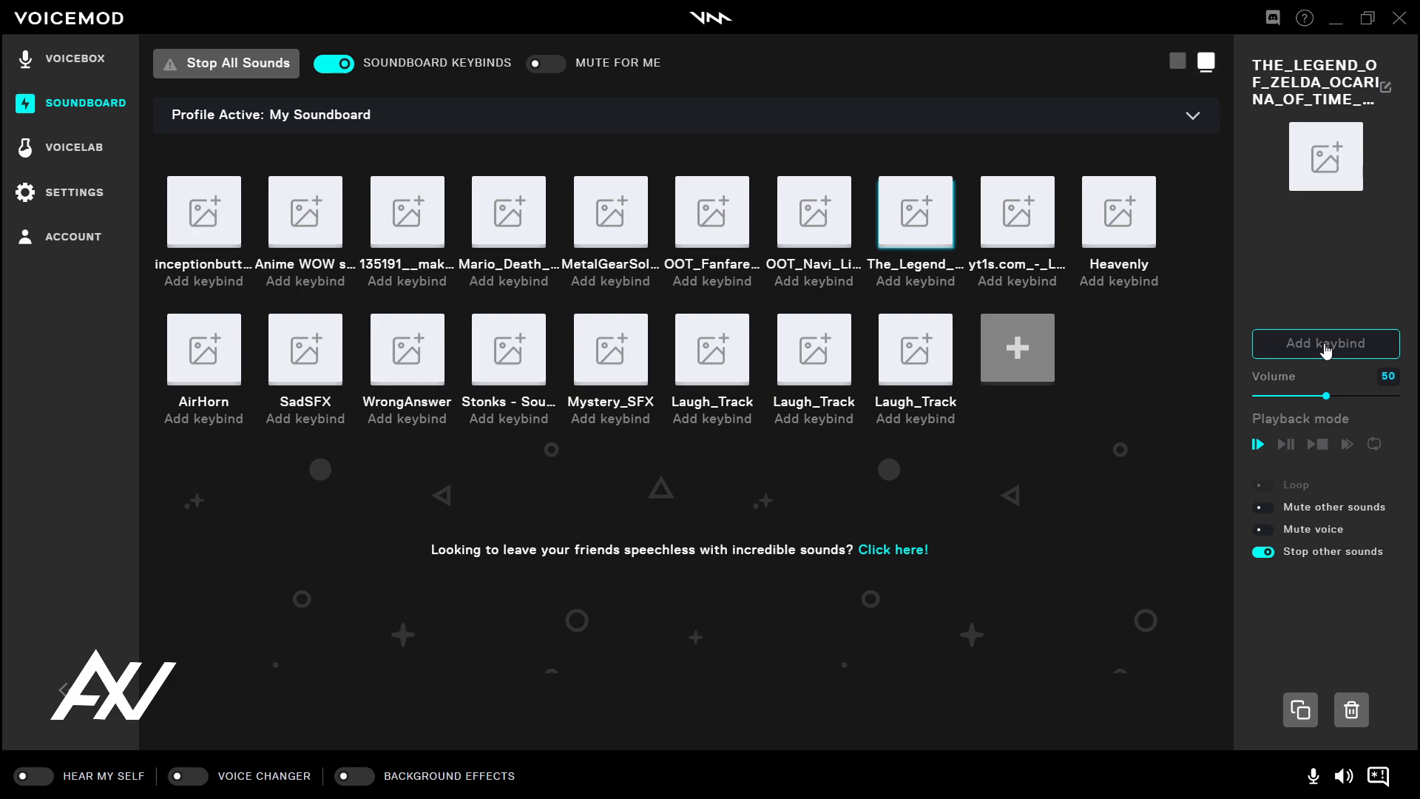
key("ctrl+h")
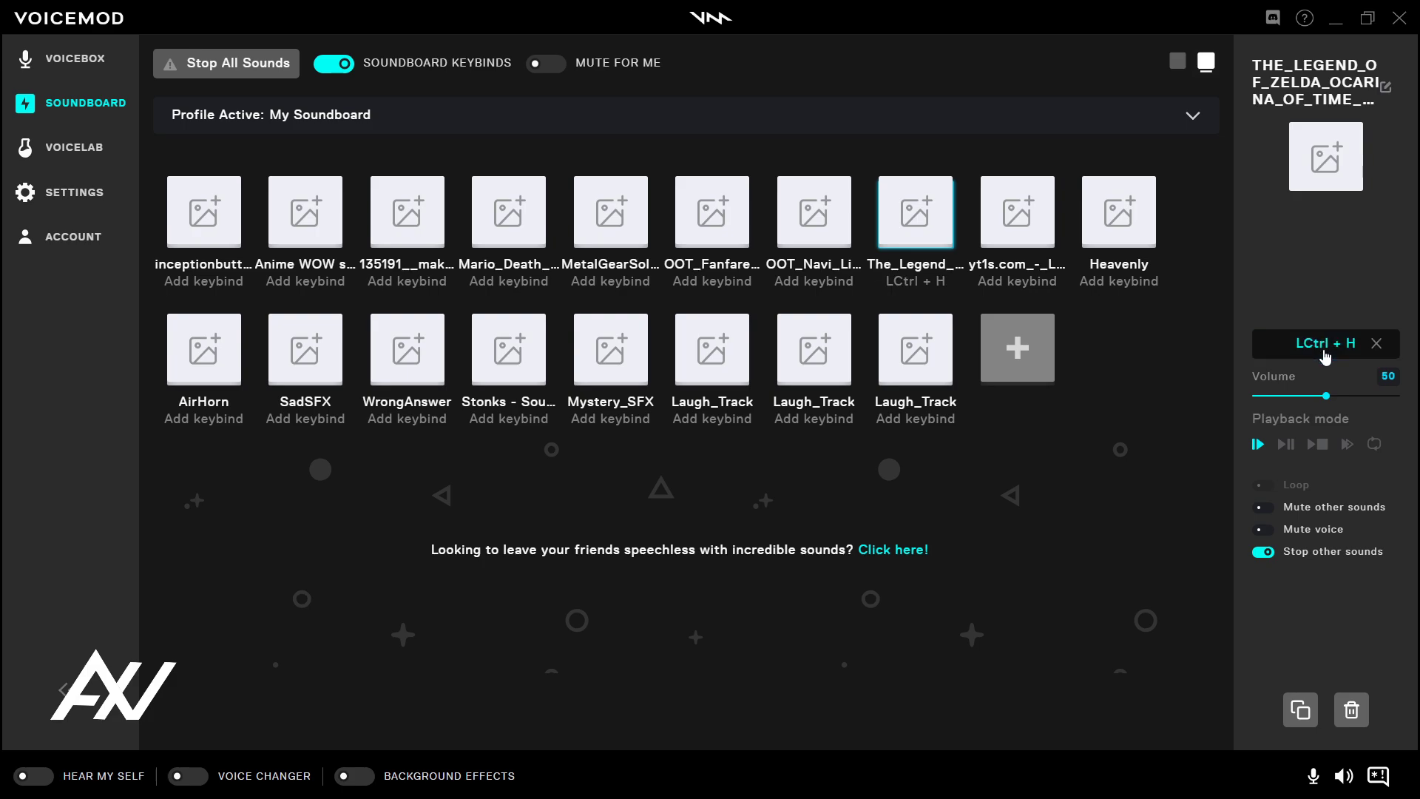
key("ctrl+h")
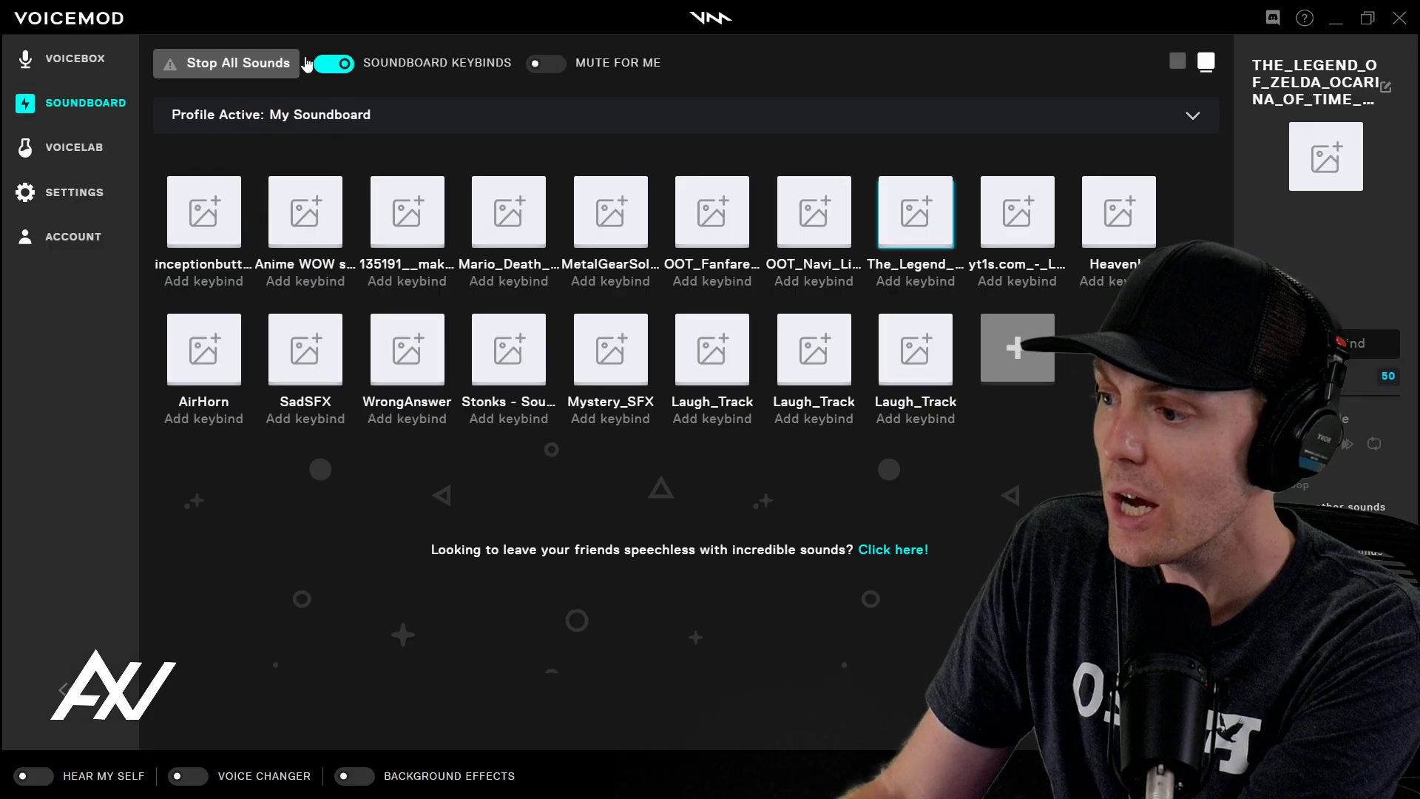
- Turn off soundboard keybinds and switch to the Voicebox Music profile
left_click(332, 69)
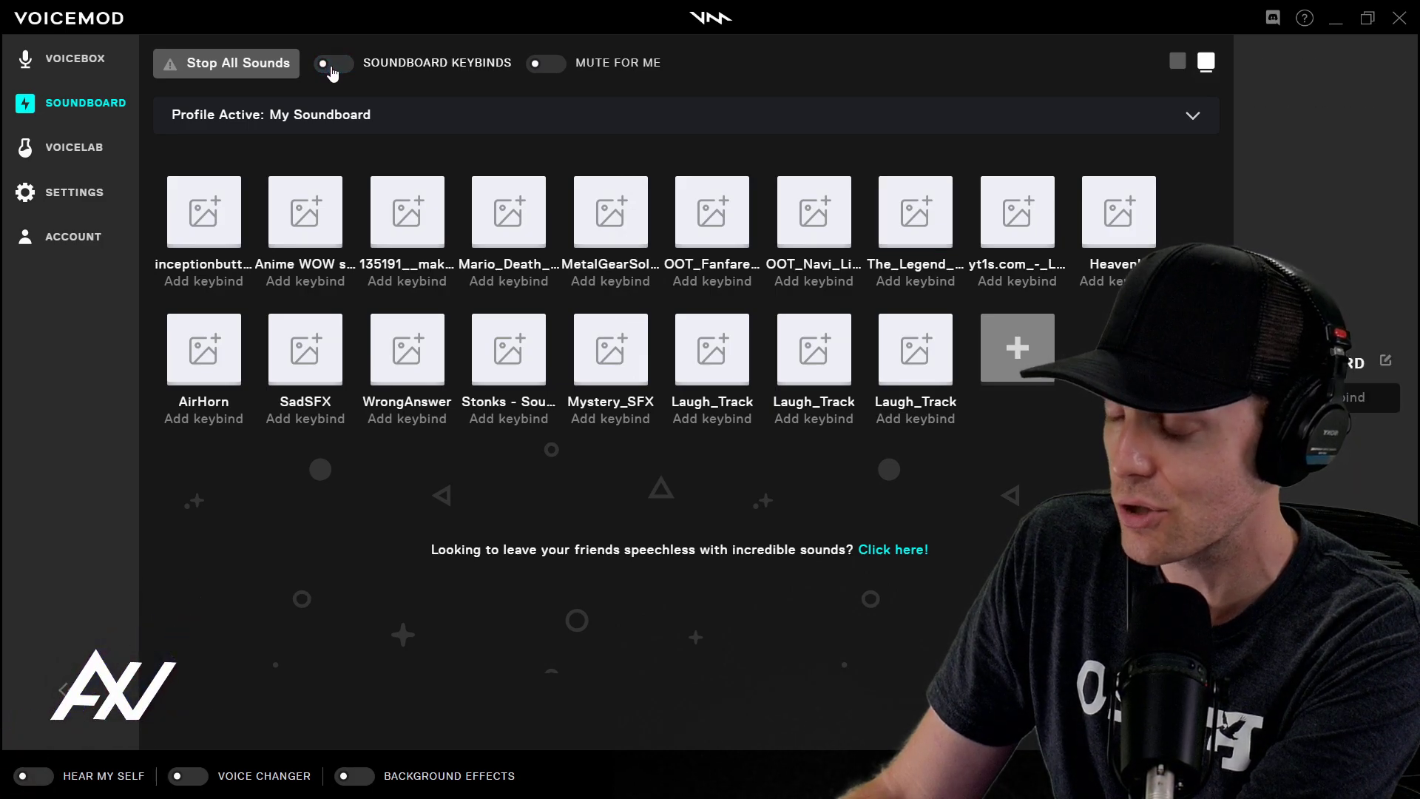
left_click(1194, 120)
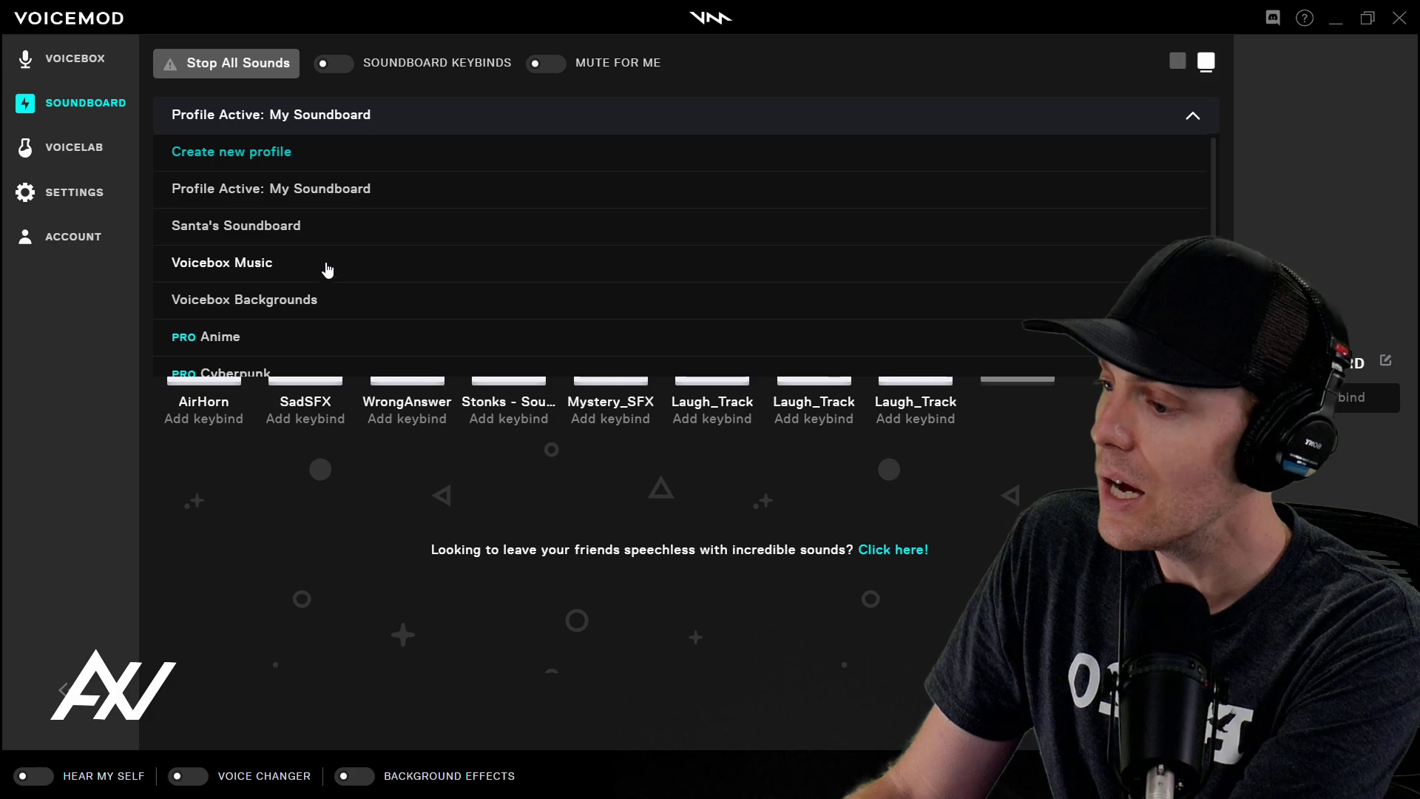
left_click(263, 266)
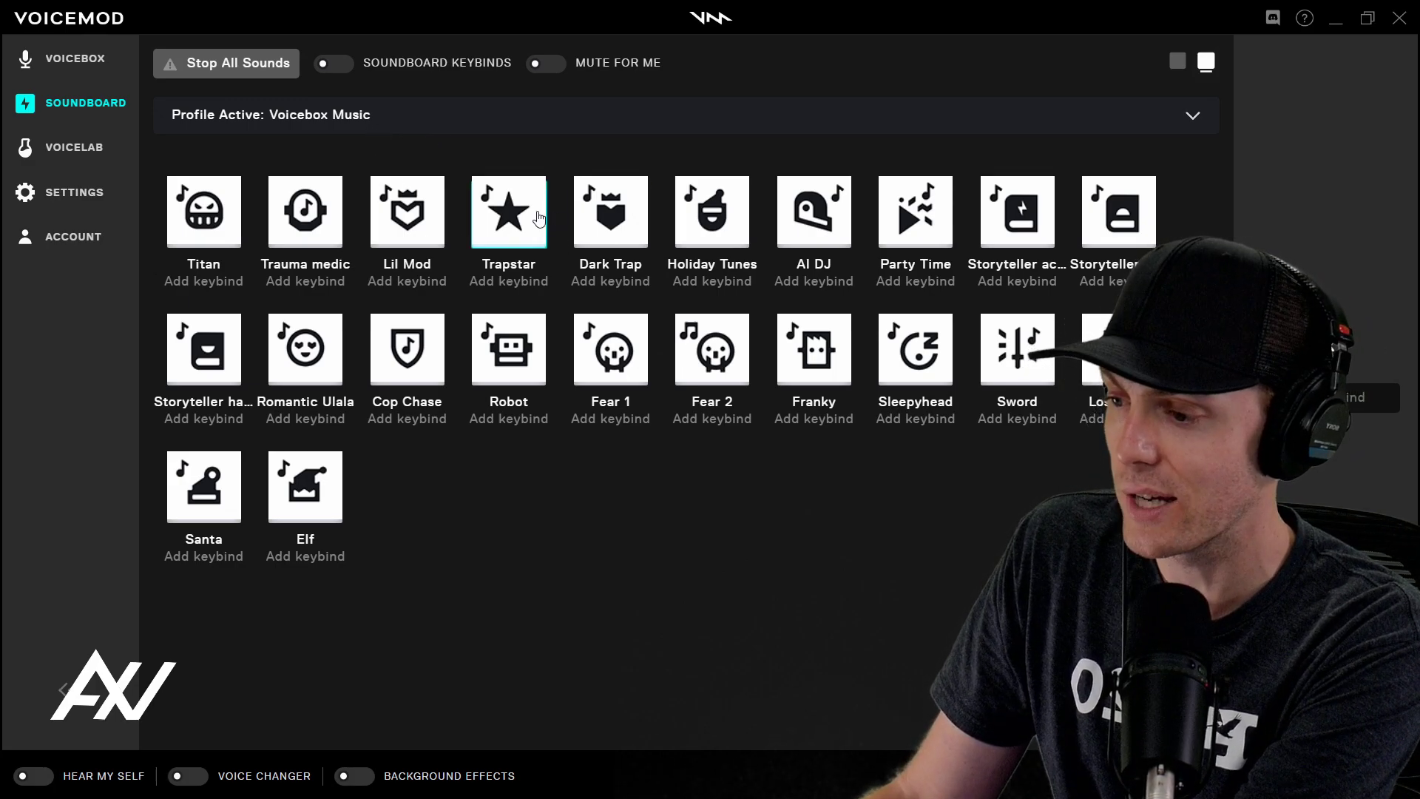
- Preview Trauma medic, stop all sounds, and scroll the profile list down to the PRO packs
left_click(309, 226)
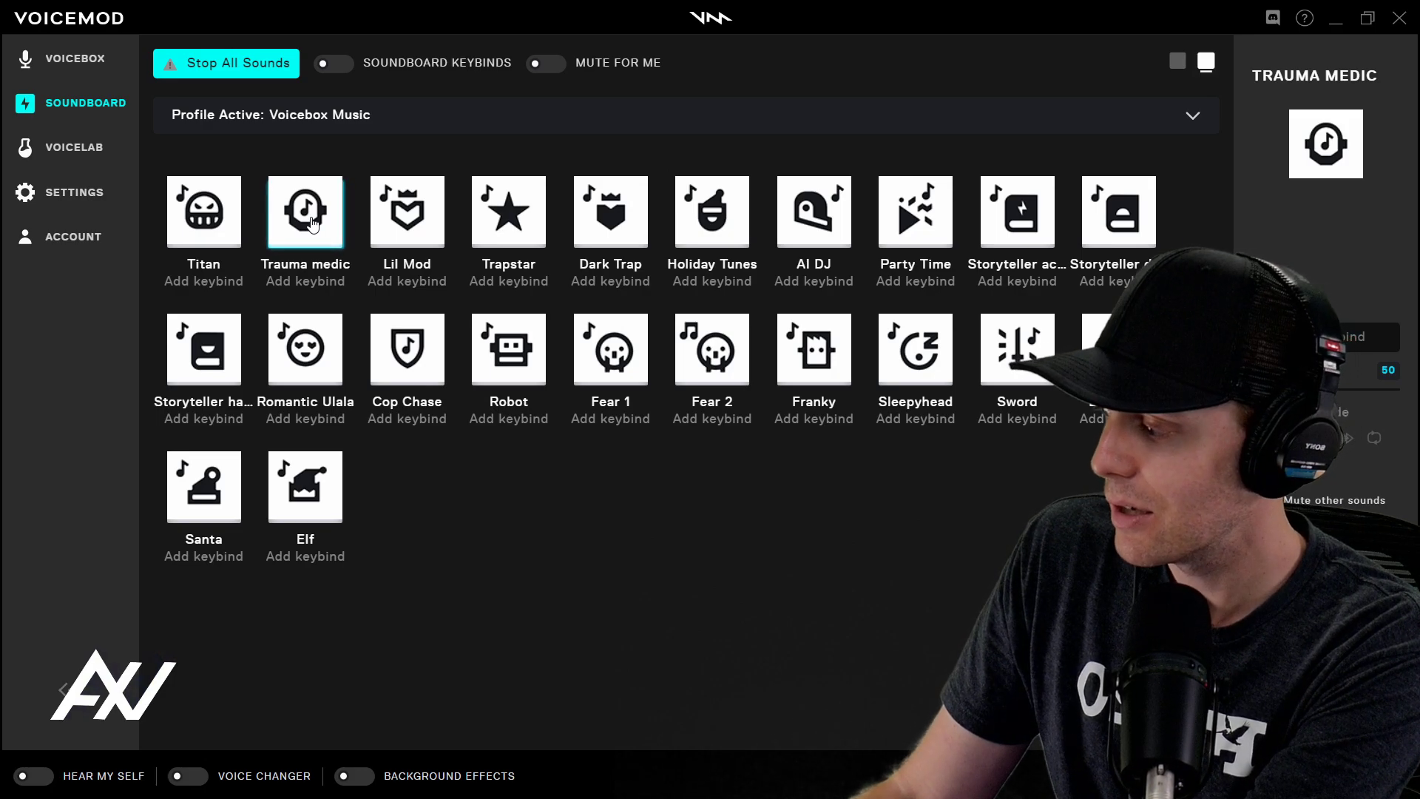
left_click(236, 62)
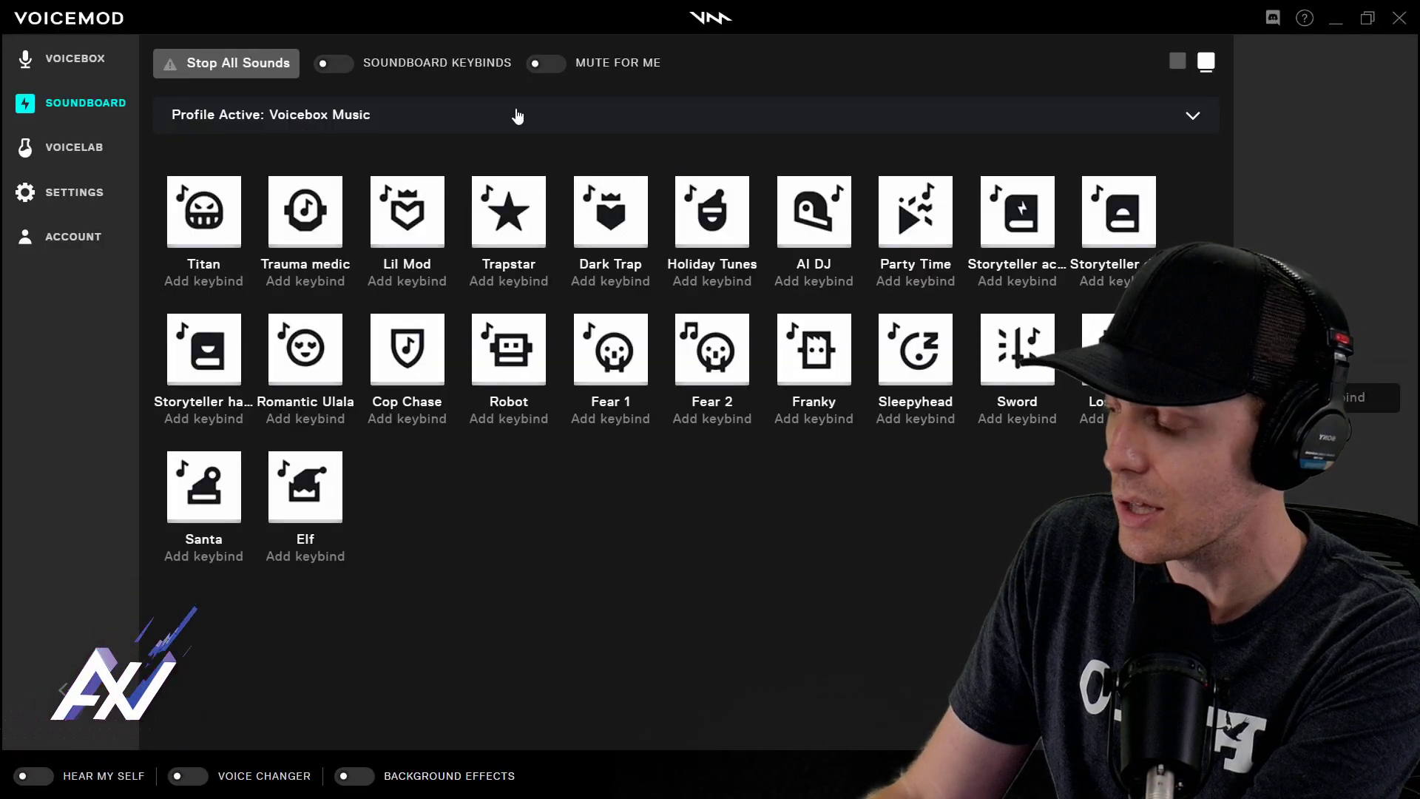
left_click(1194, 122)
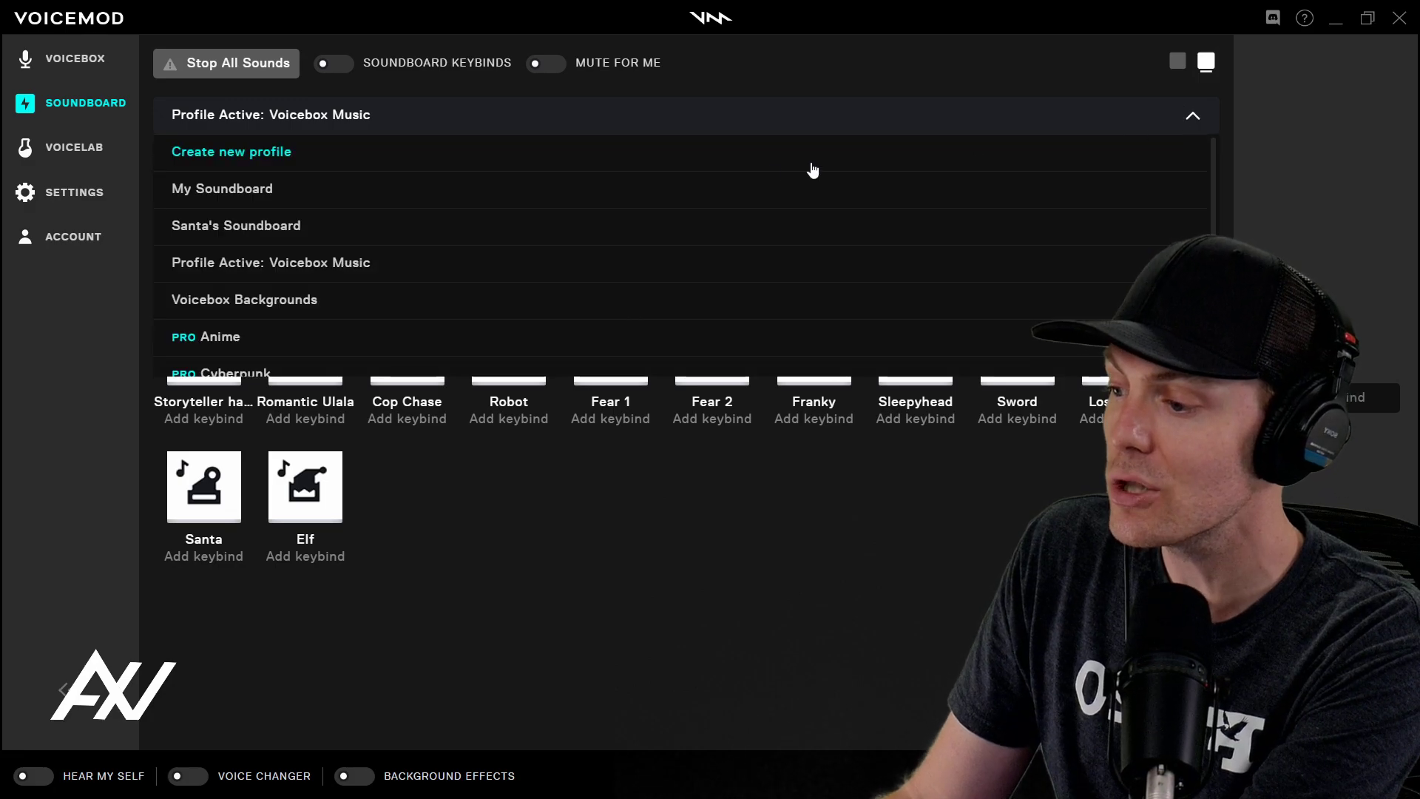
scroll(648, 197, "down", 5)
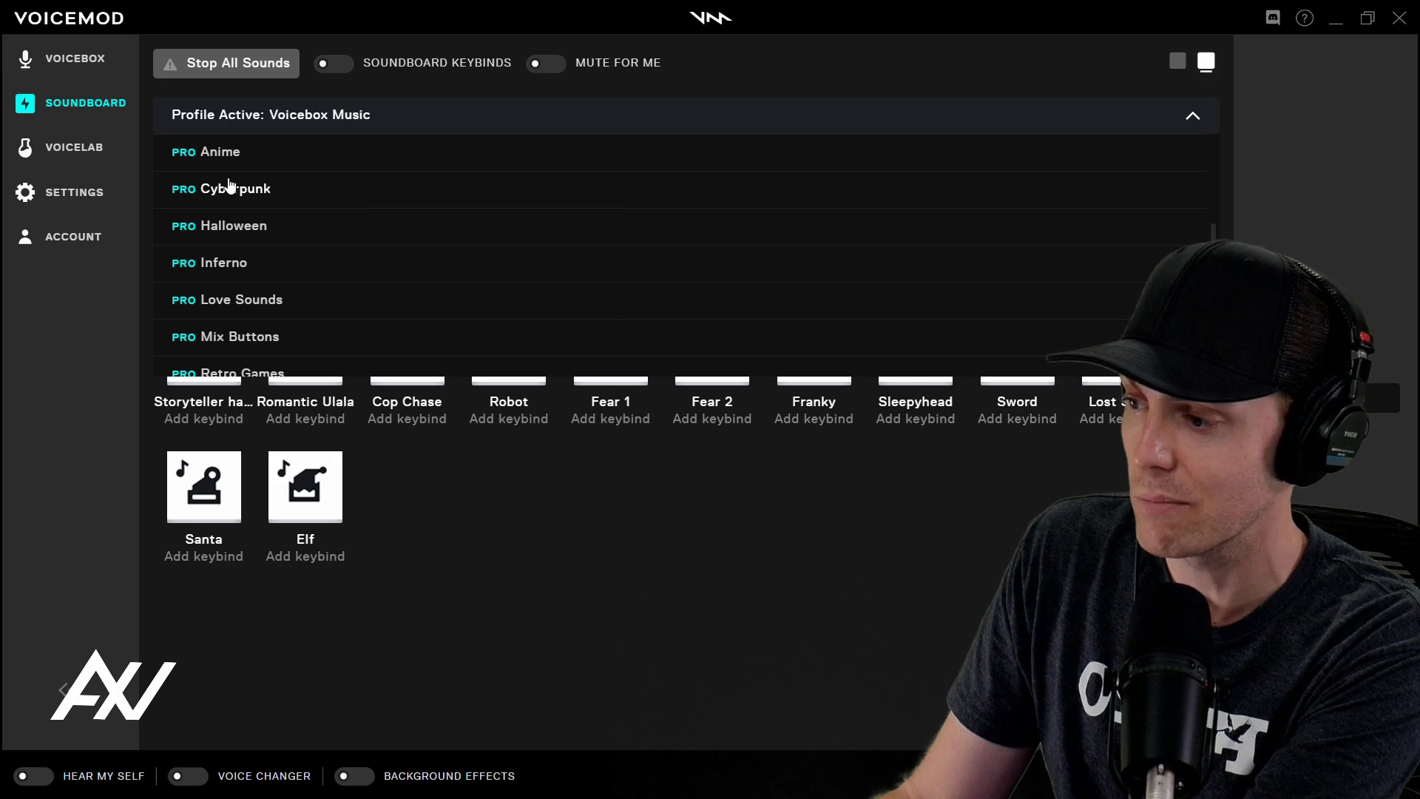
- Switch to PRO Anime and preview Punch, Katana, Laser Beam, Explosion, Rocks, Eureka, then Punch again
left_click(234, 155)
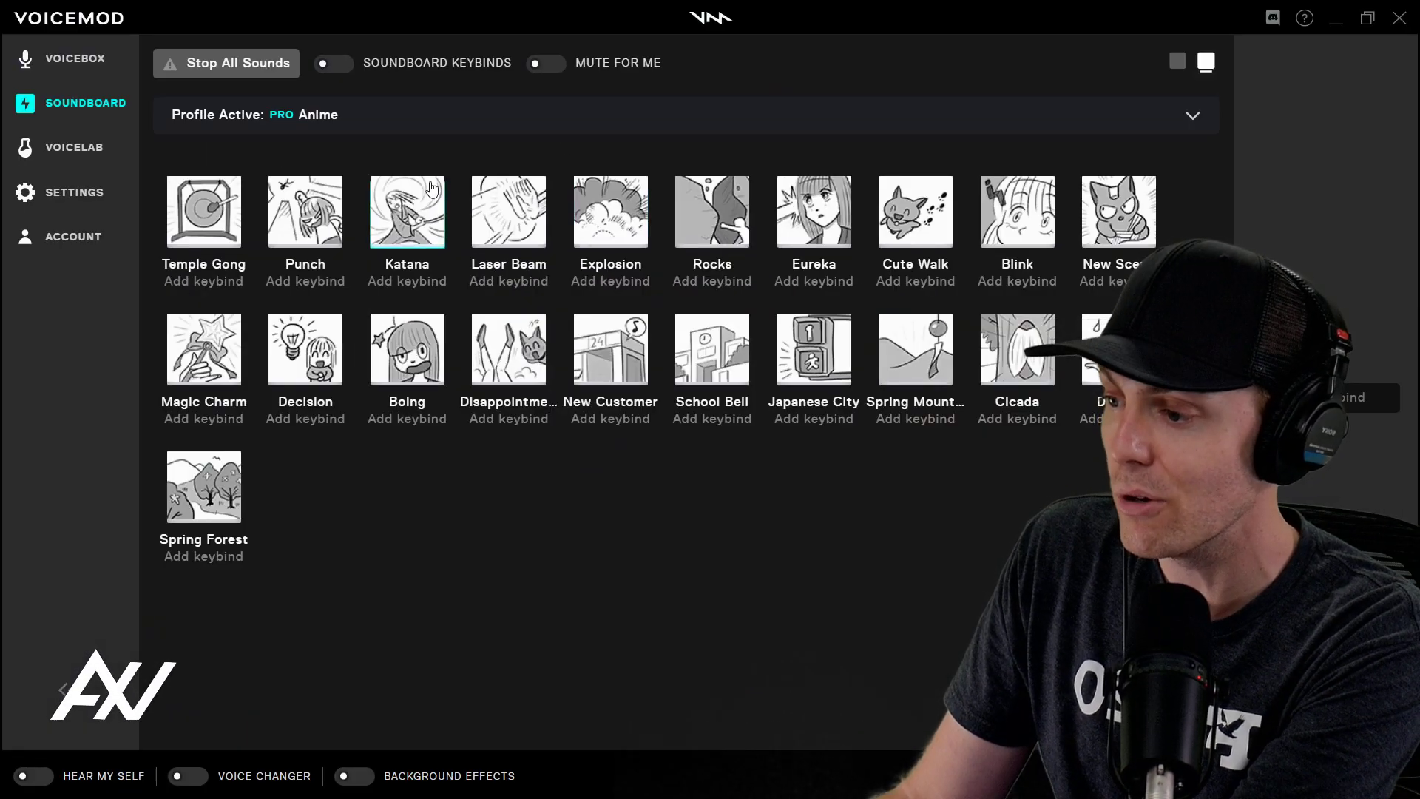
left_click(306, 213)
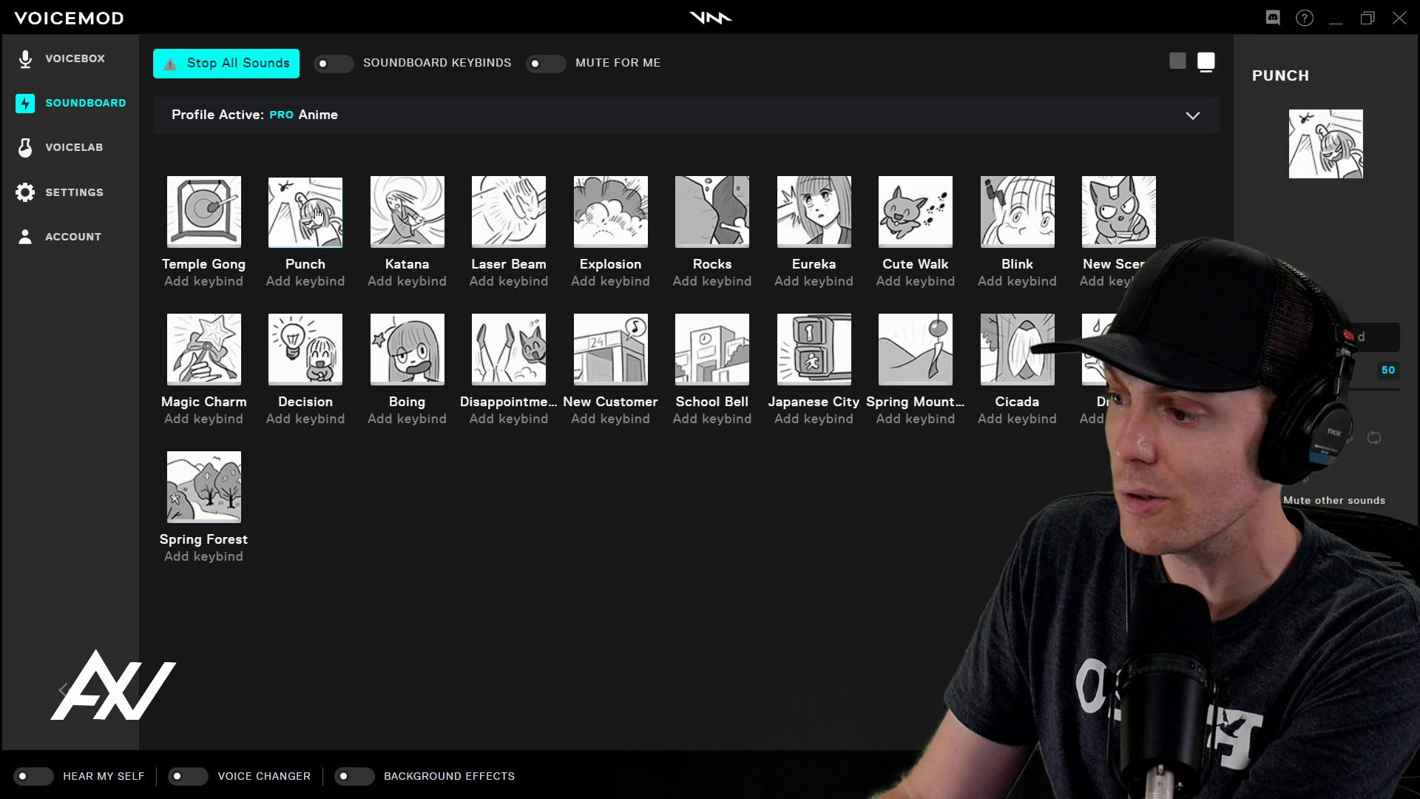
left_click(406, 215)
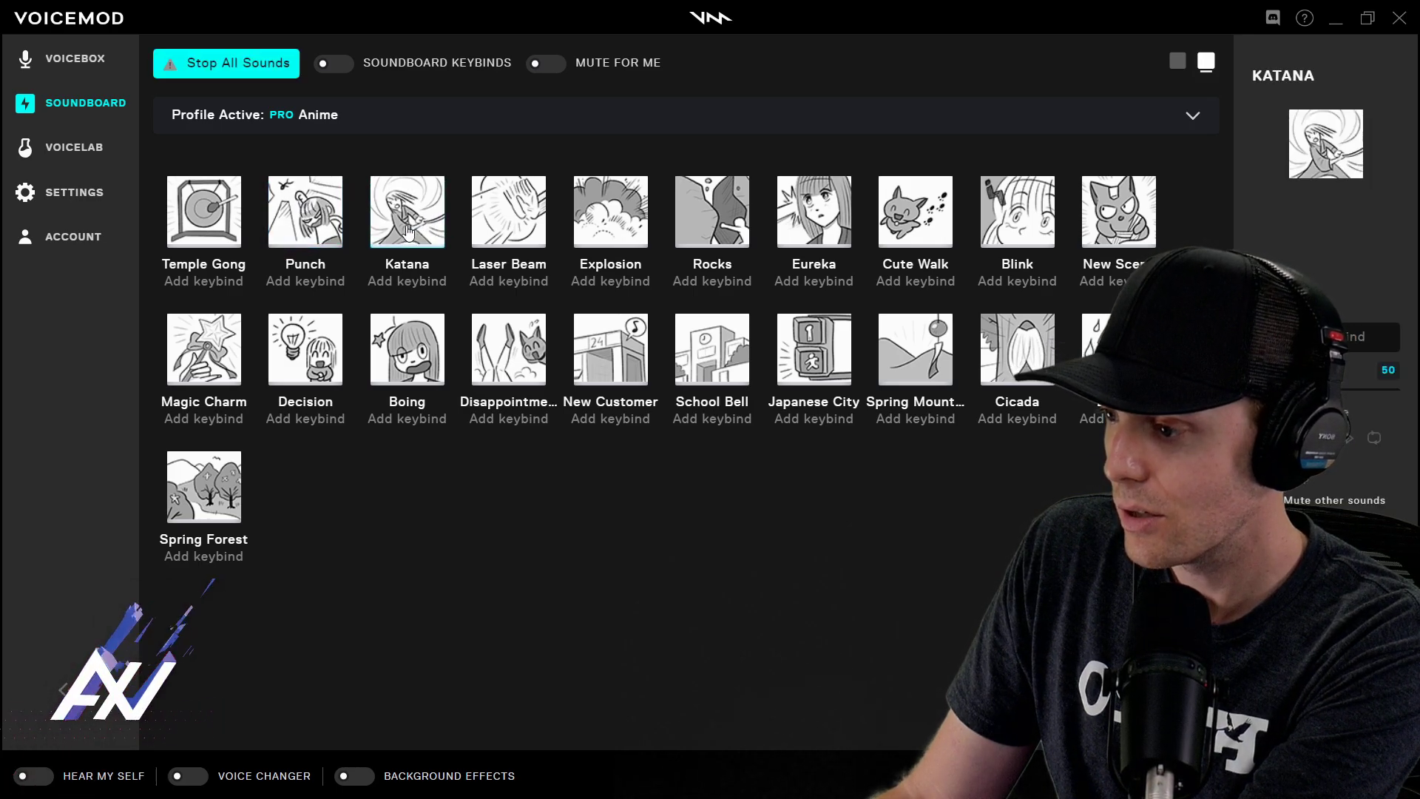
left_click(533, 226)
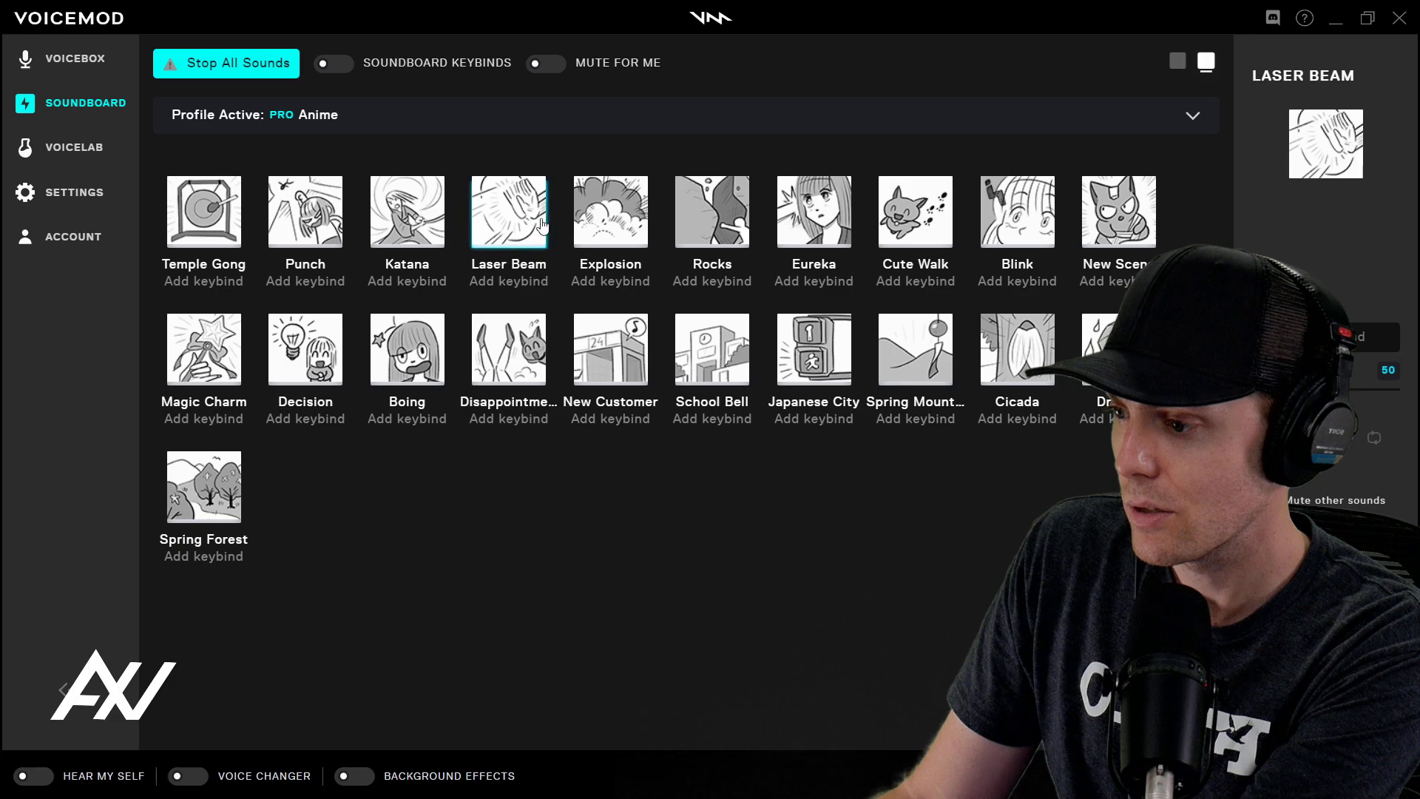
left_click(631, 233)
left_click(728, 235)
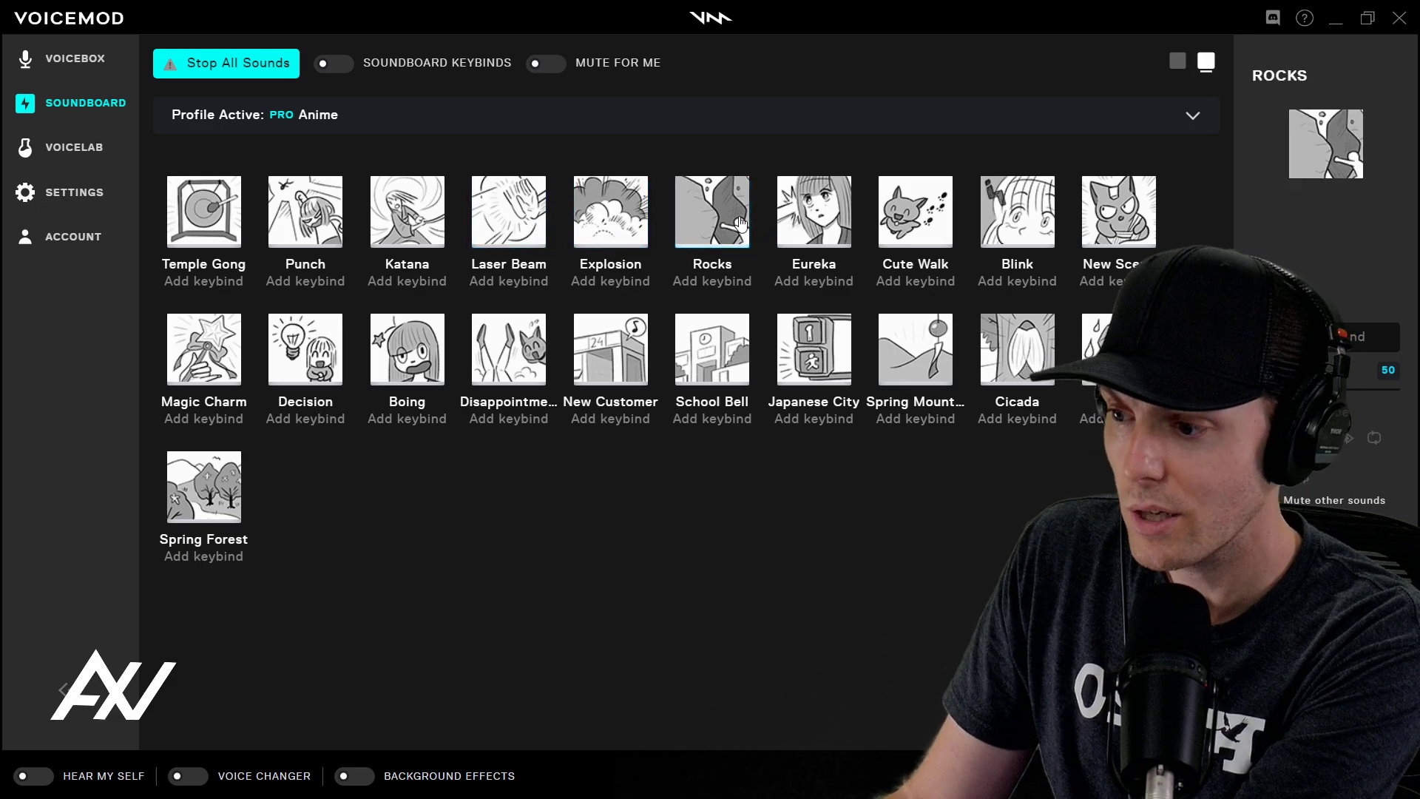
left_click(818, 230)
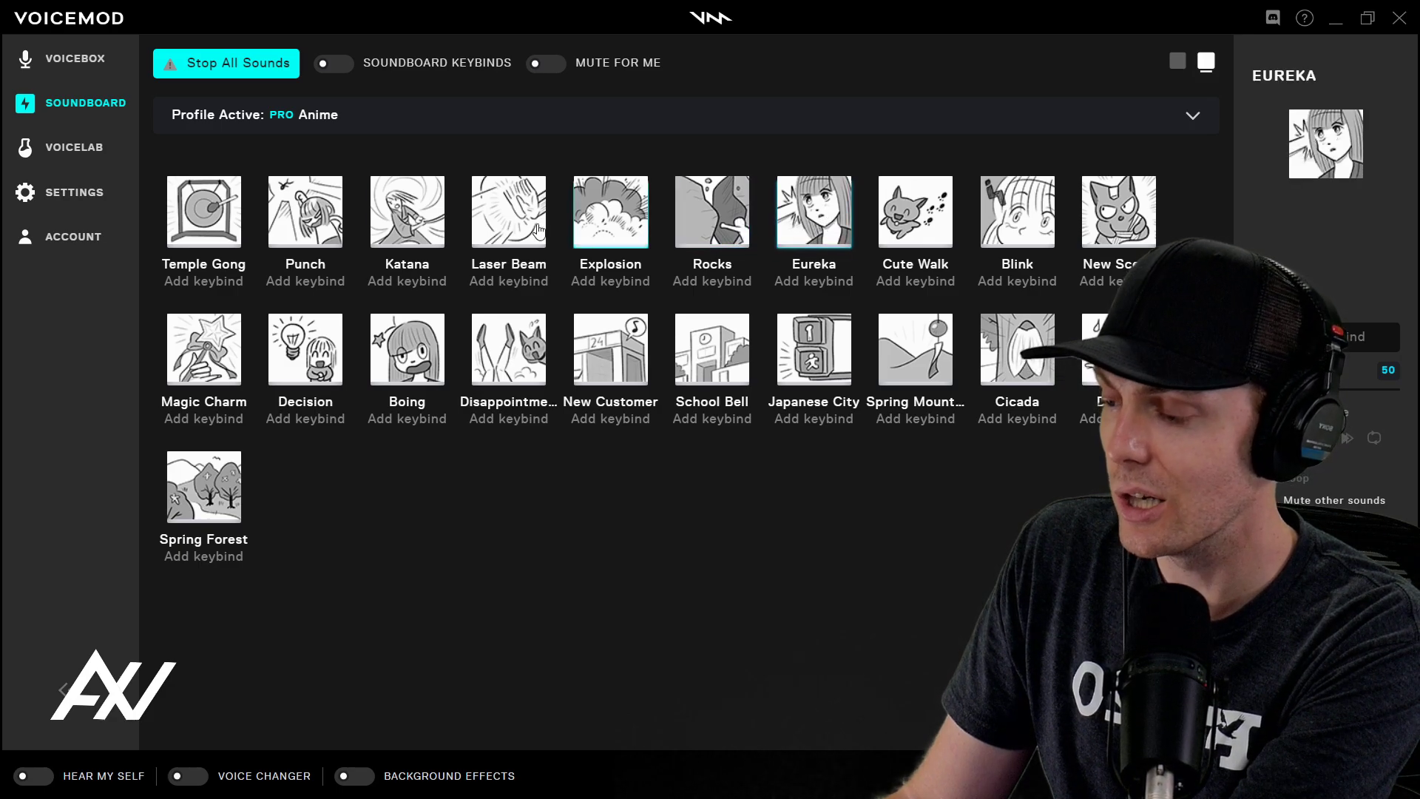
left_click(335, 224)
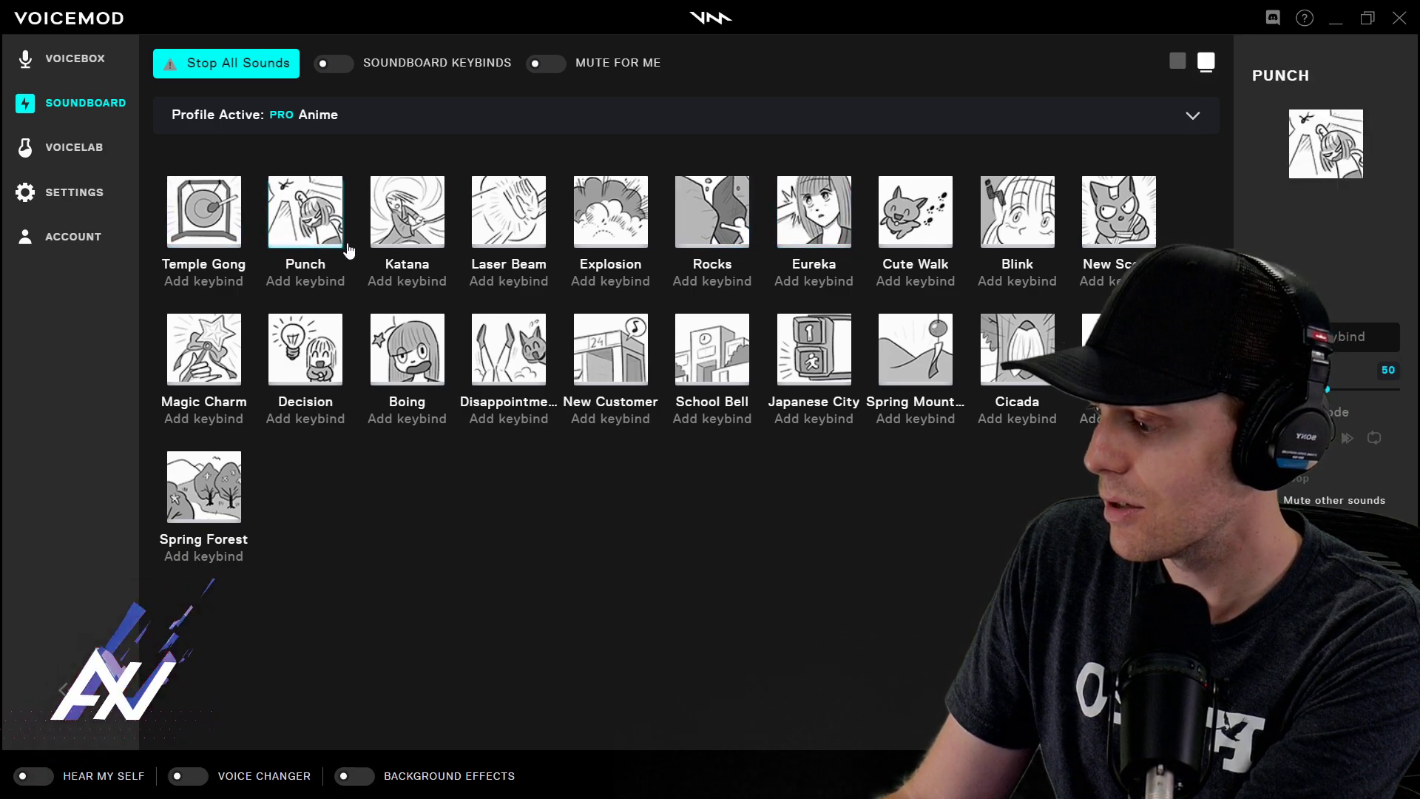
- Make PRO Cyberpunk the active profile and play its AV Takeoff sound
left_click(1190, 122)
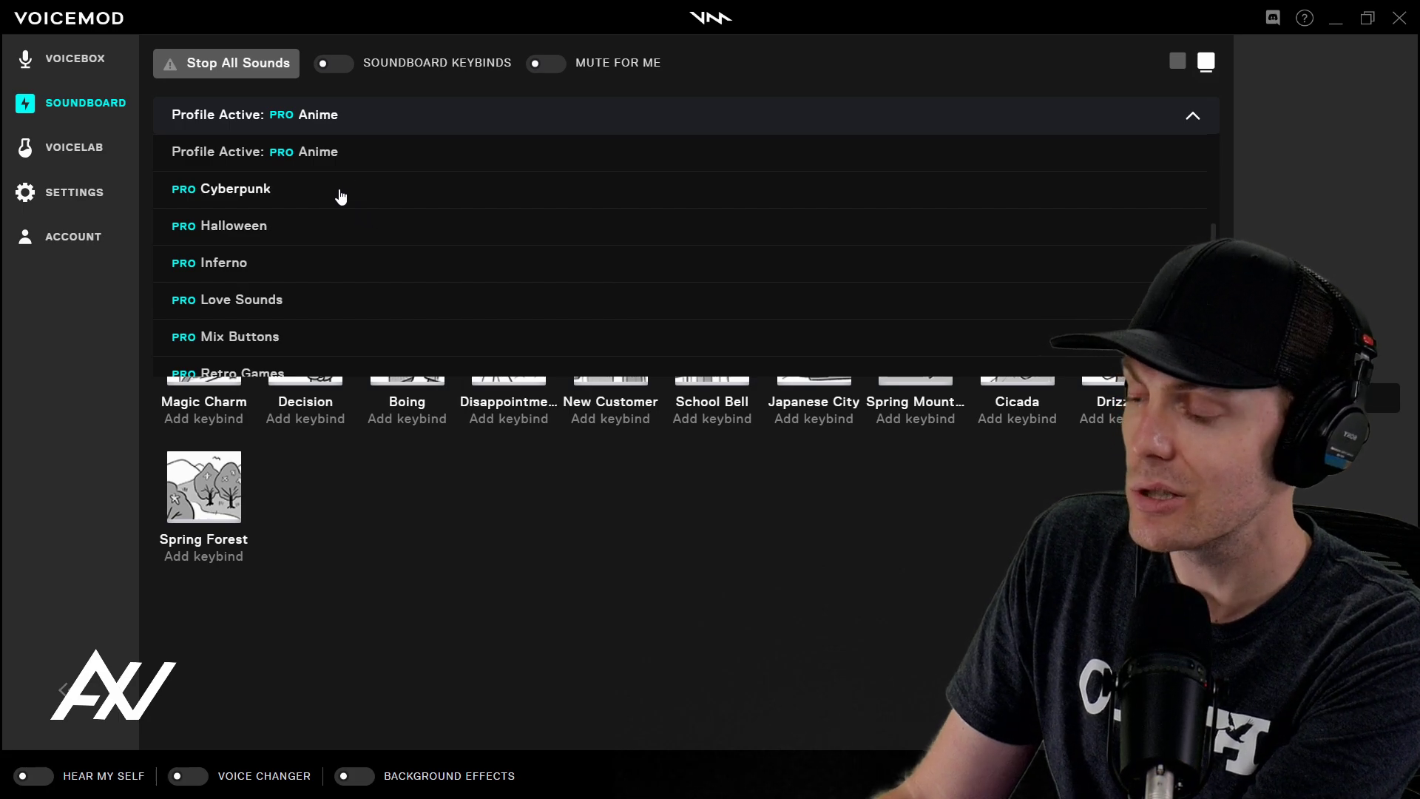
left_click(292, 193)
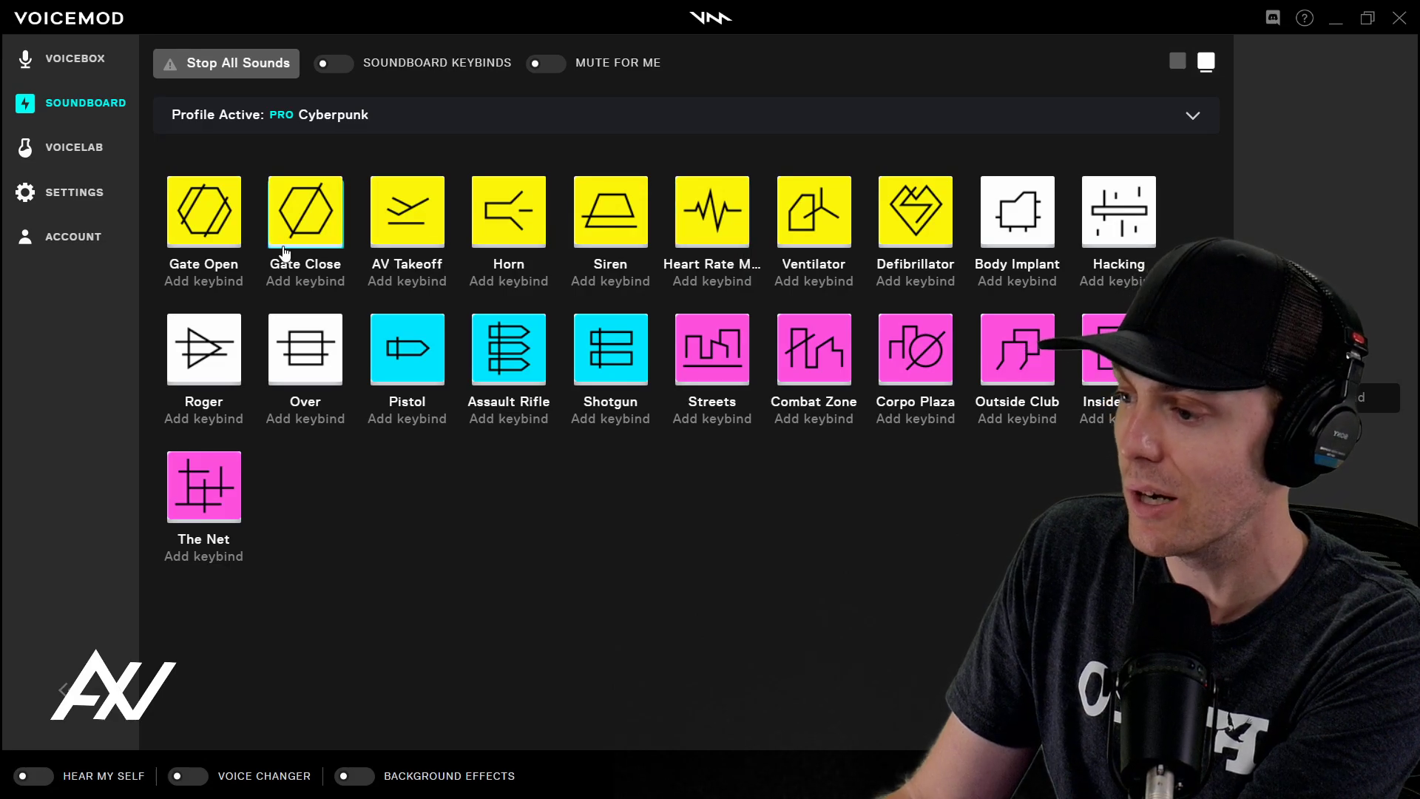
left_click(409, 225)
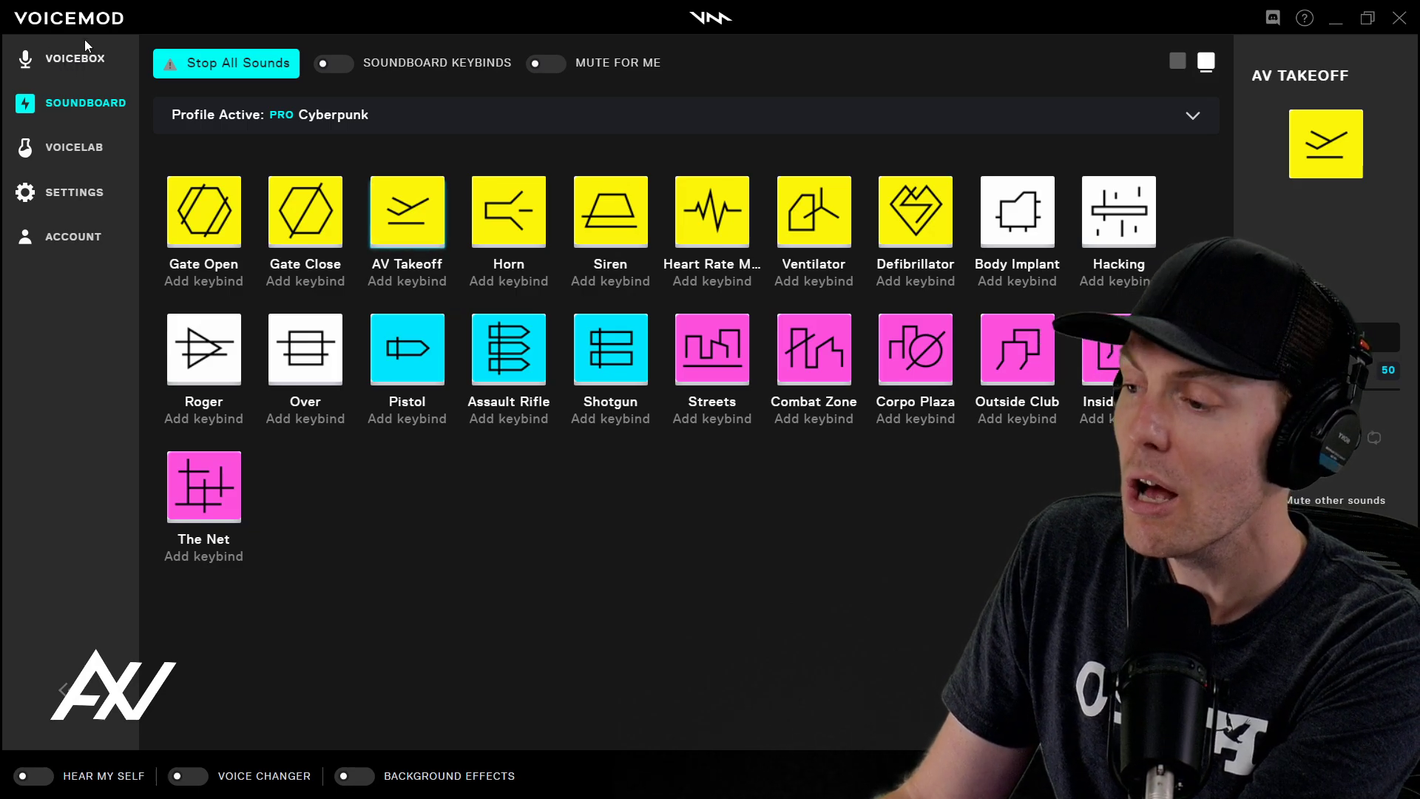
- Scroll to the top of the profile list and select My Soundboard
left_click(1193, 117)
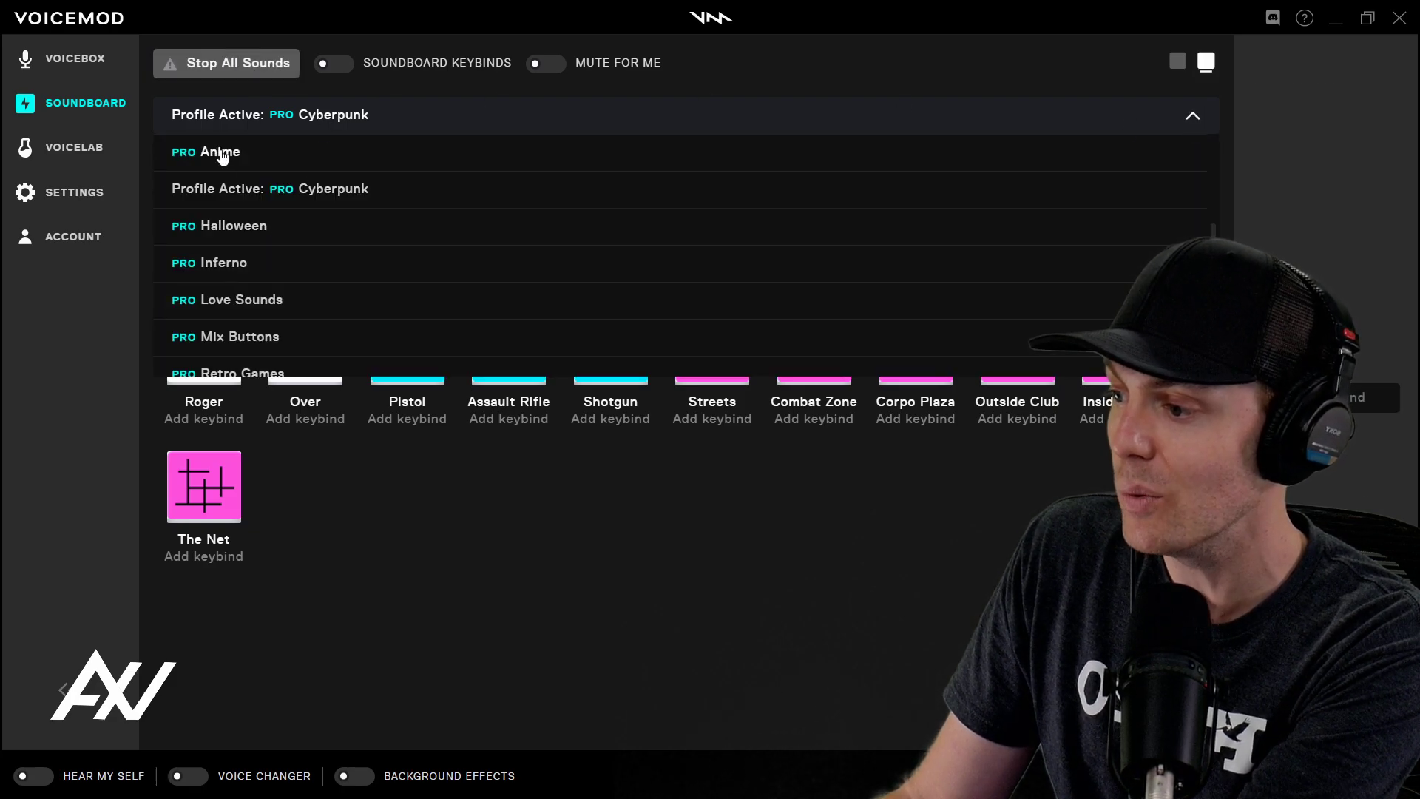
scroll(307, 159, "up", 3)
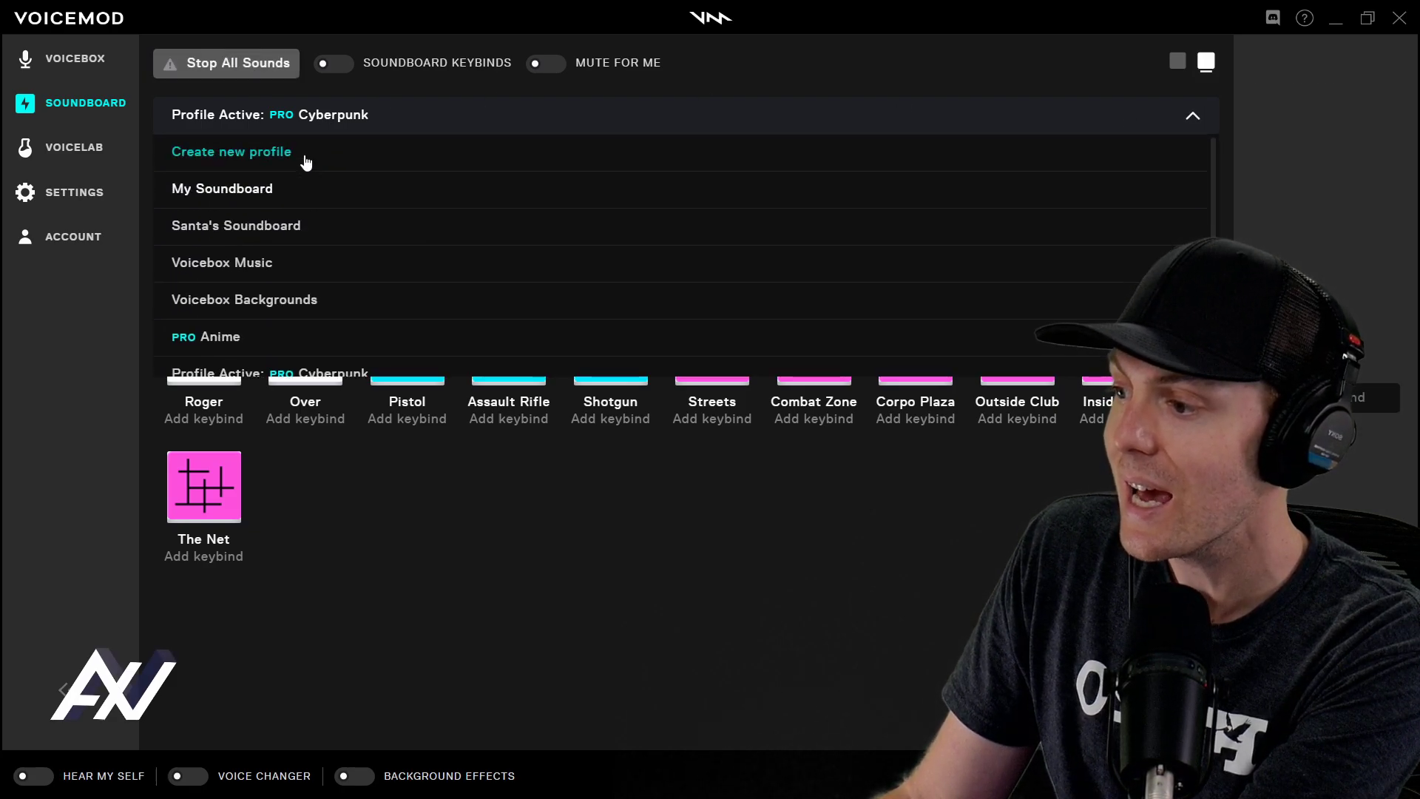
left_click(253, 199)
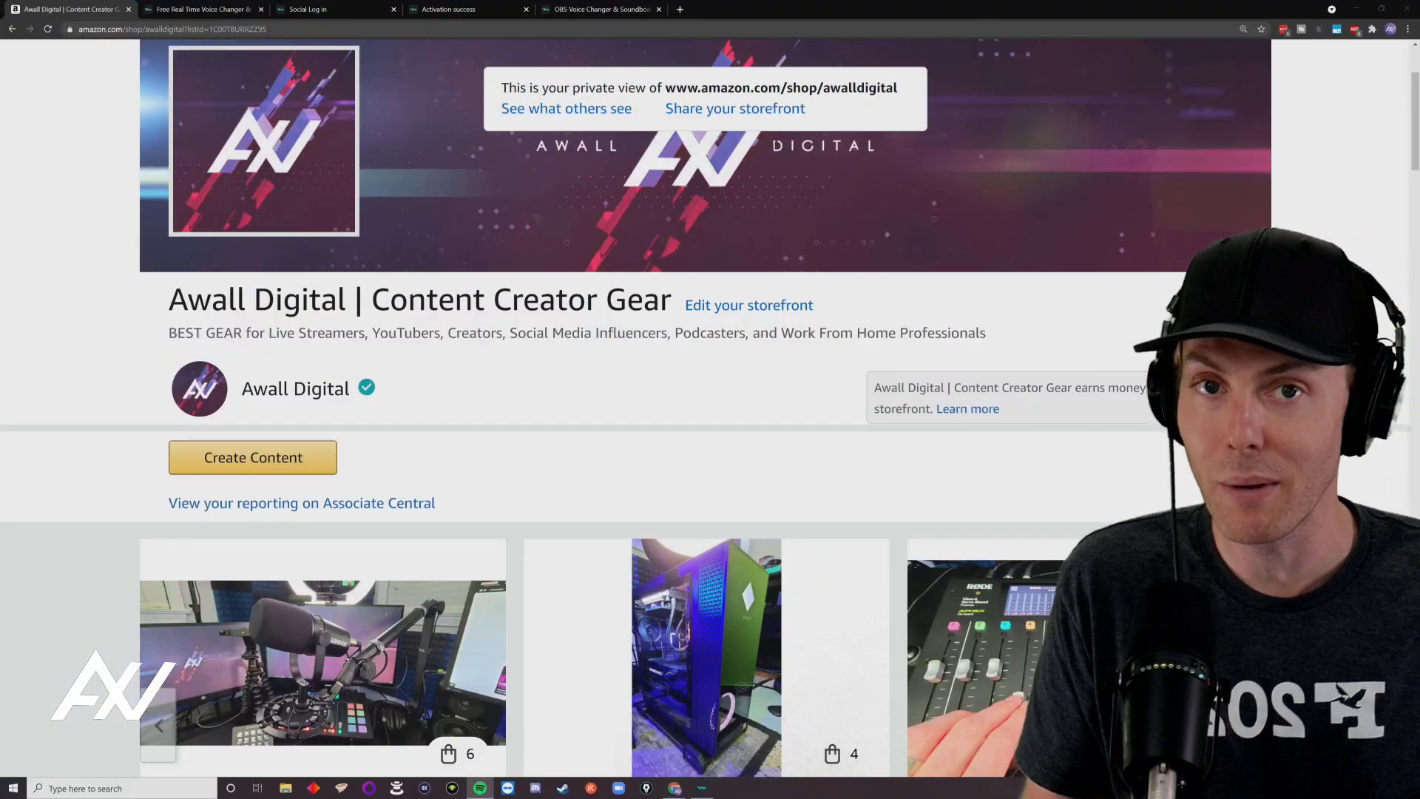
scroll(583, 339, "down", 1)
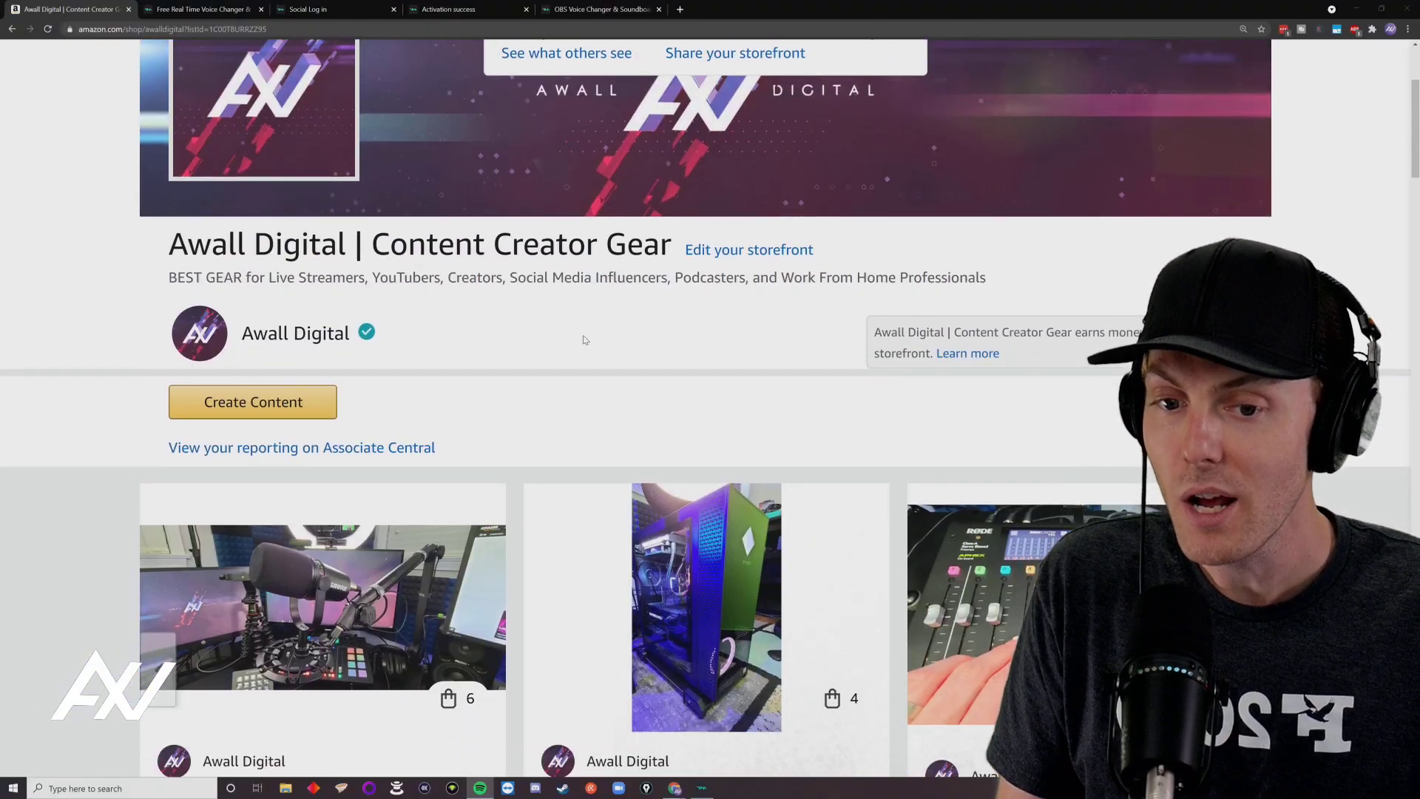
scroll(562, 328, "down", 2)
scroll(549, 327, "up", 3)
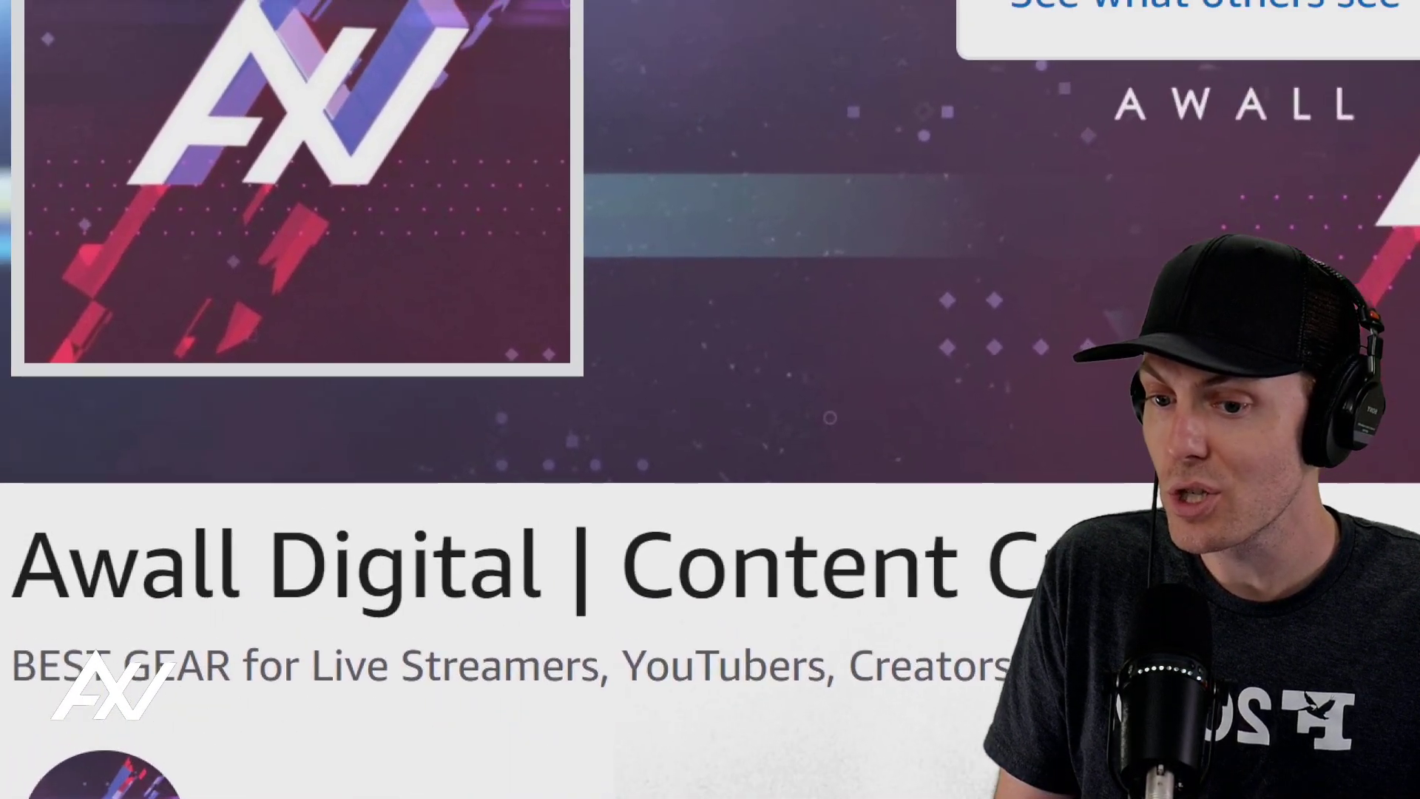
scroll(419, 341, "down", 8)
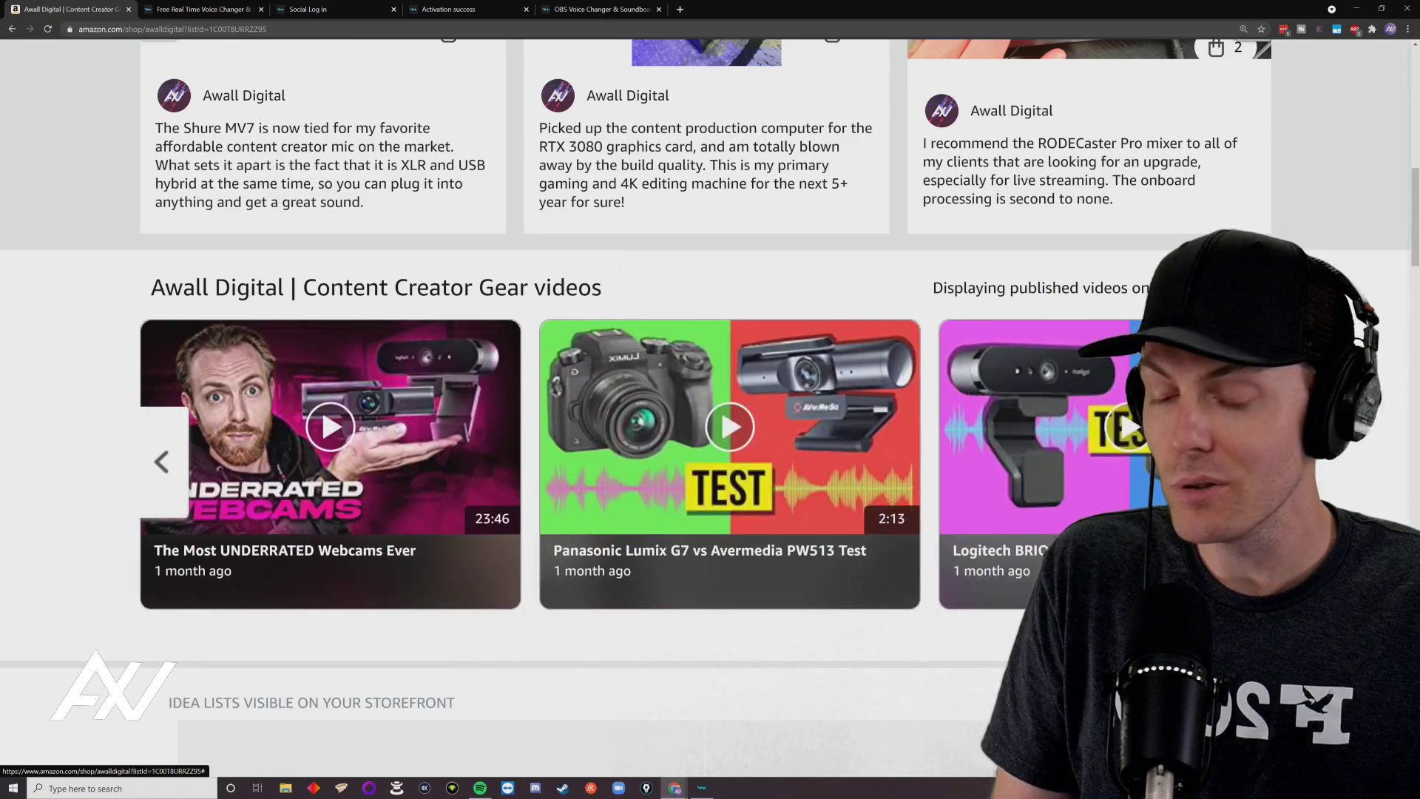
scroll(938, 419, "down", 8)
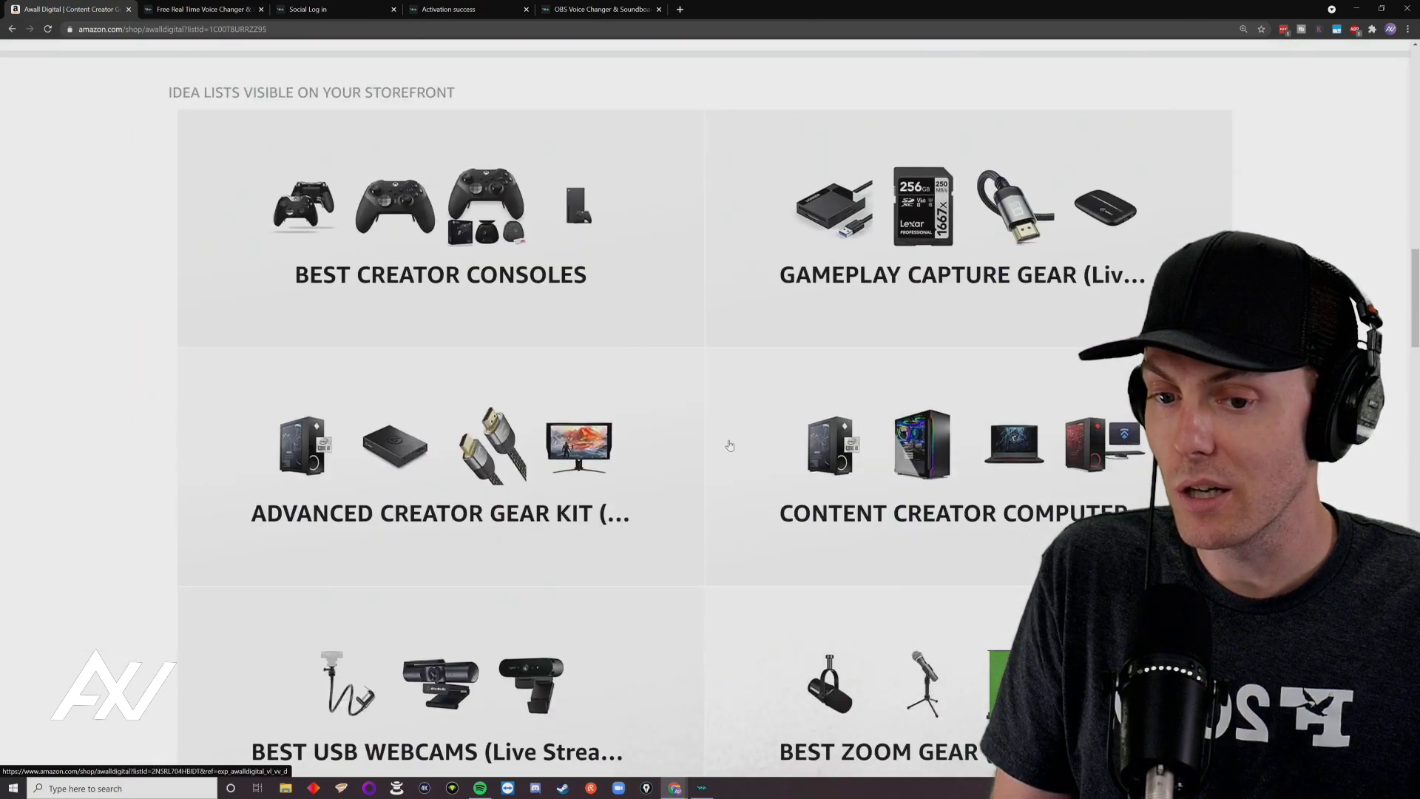
scroll(652, 433, "down", 3)
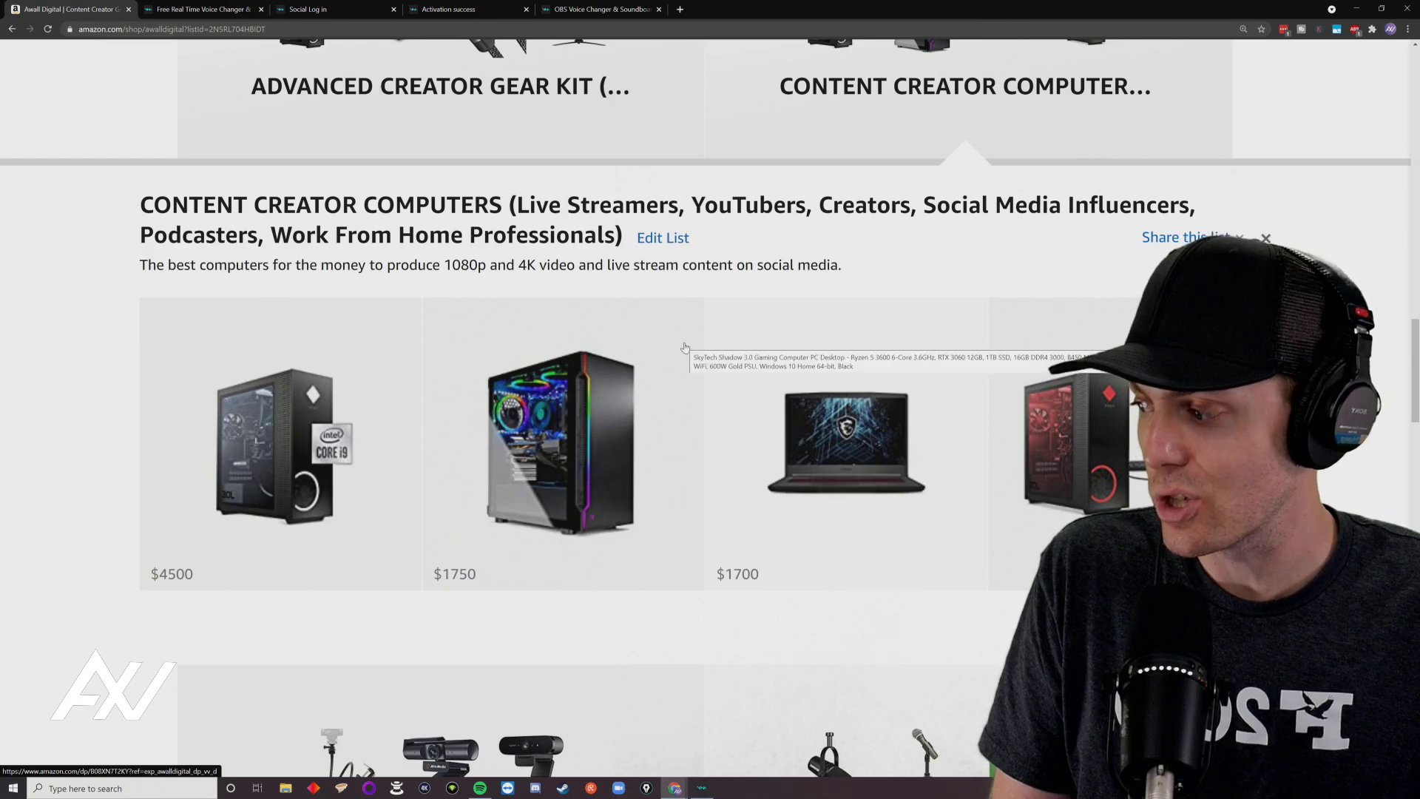
scroll(683, 362, "down", 18)
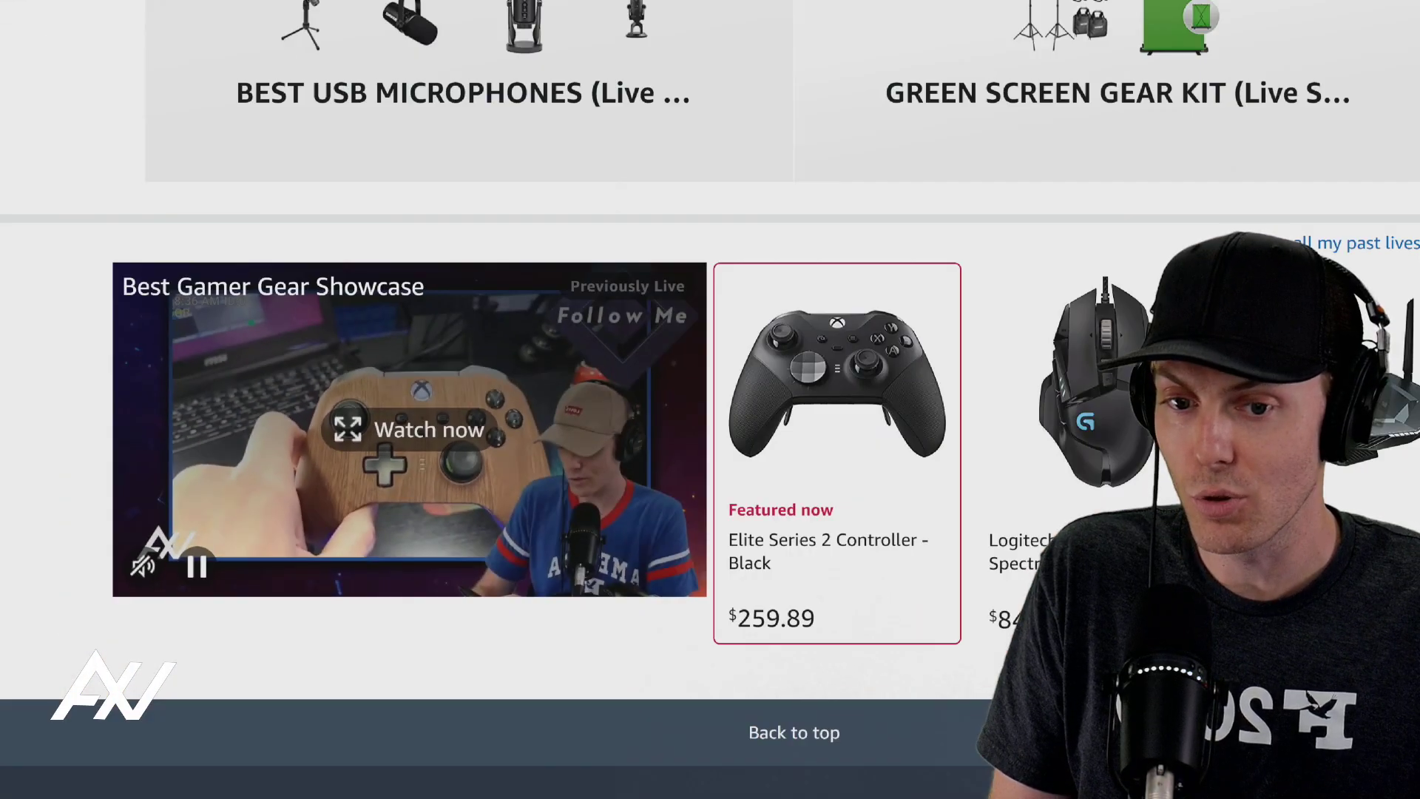
scroll(421, 404, "up", 20)
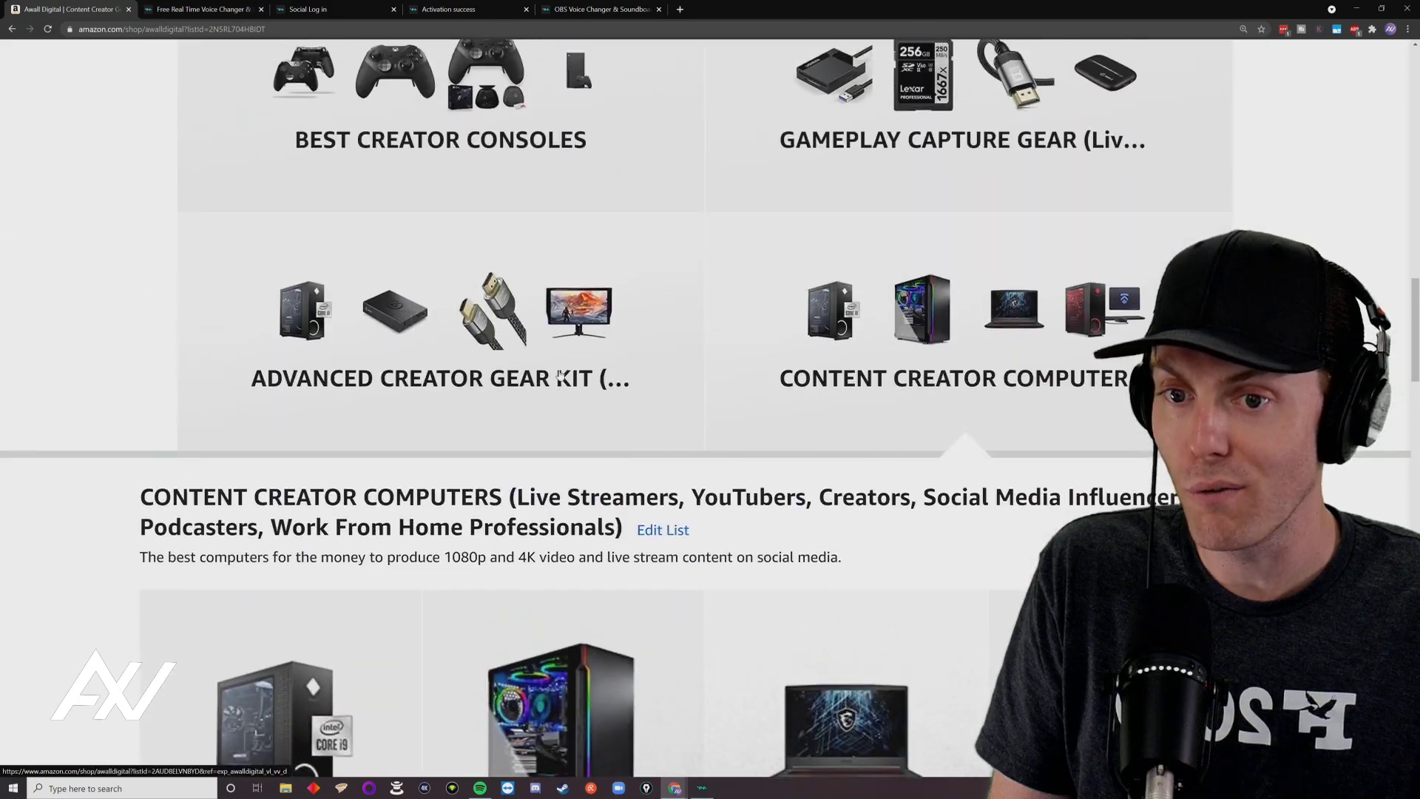
scroll(575, 365, "up", 15)
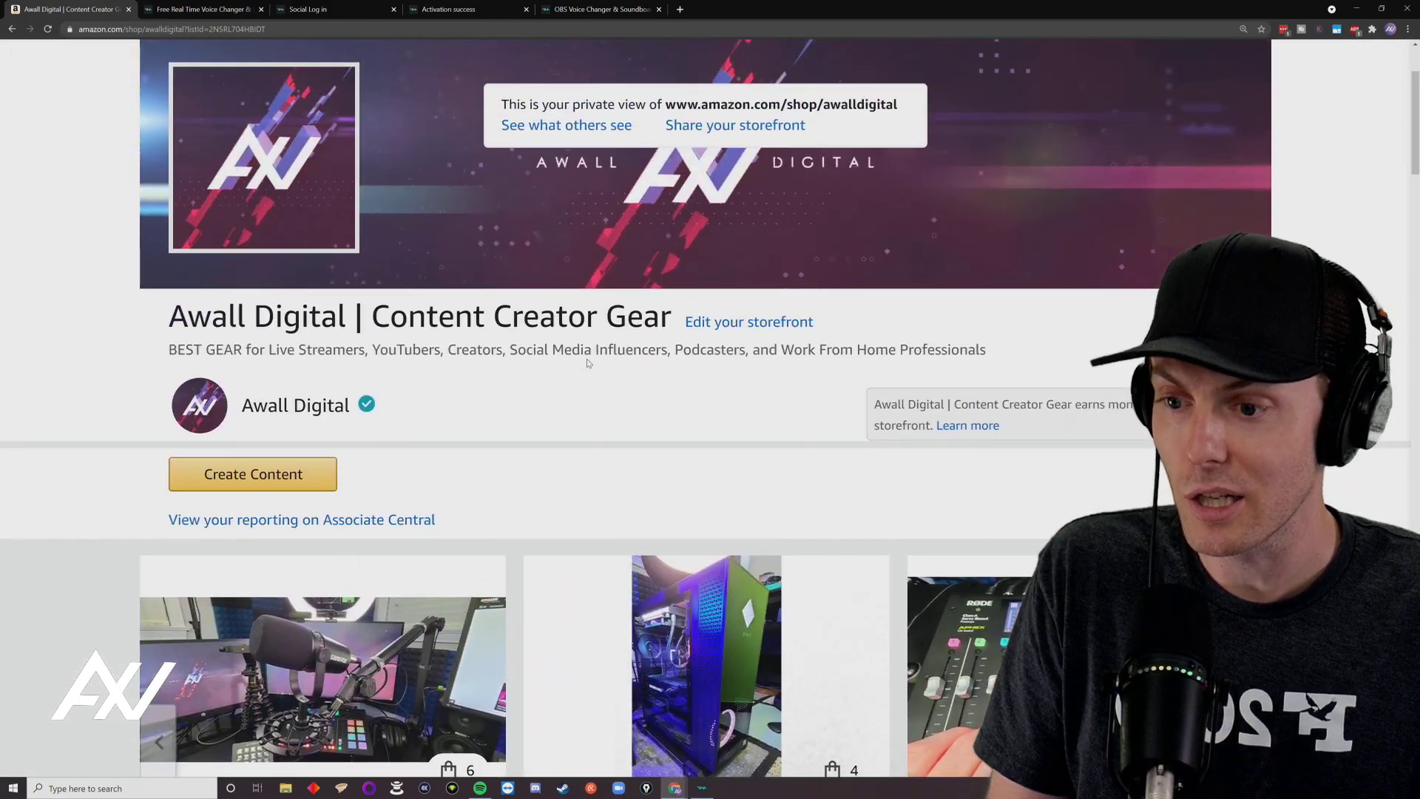